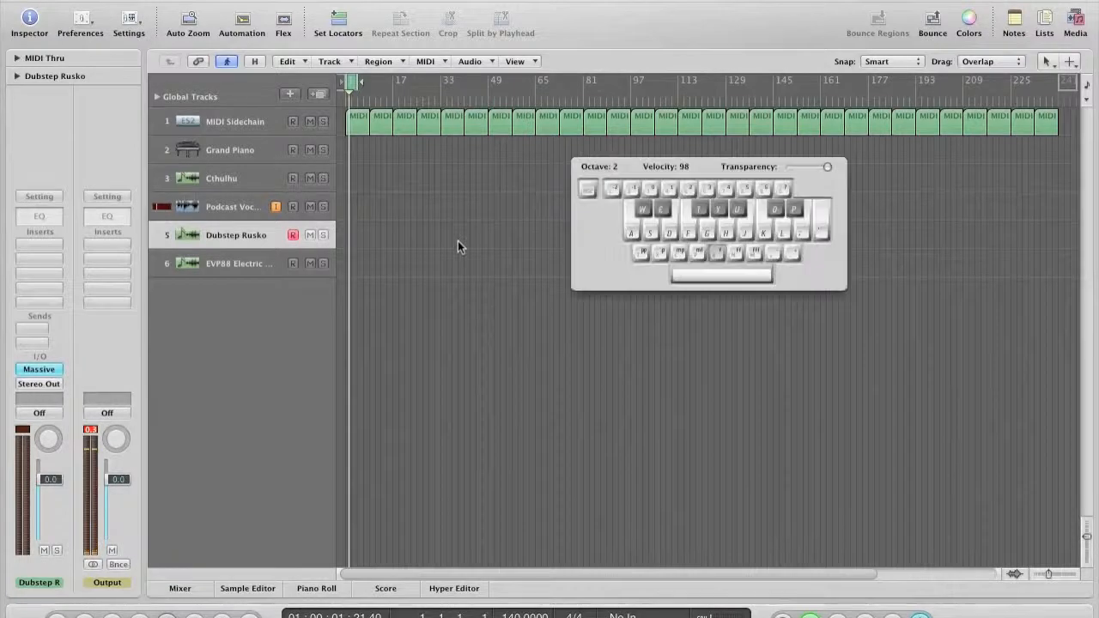
# - Open the Massive instrument on the EVP88 Electric Piano track, clear of the on-screen keyboard, and start a new sound
pyautogui.press('g')
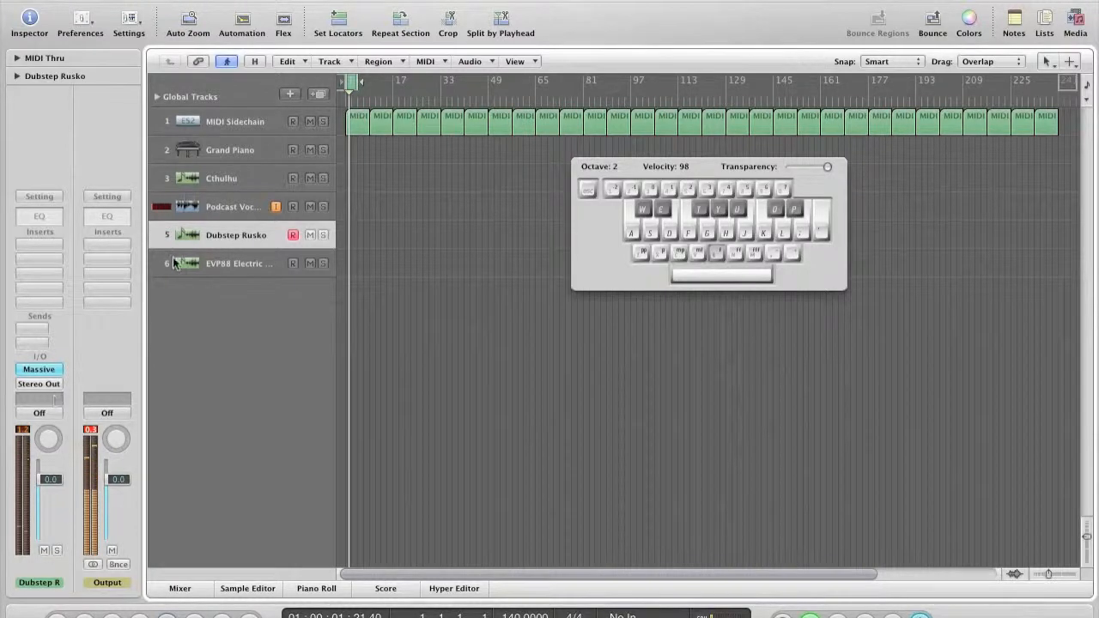
pyautogui.press('Down')
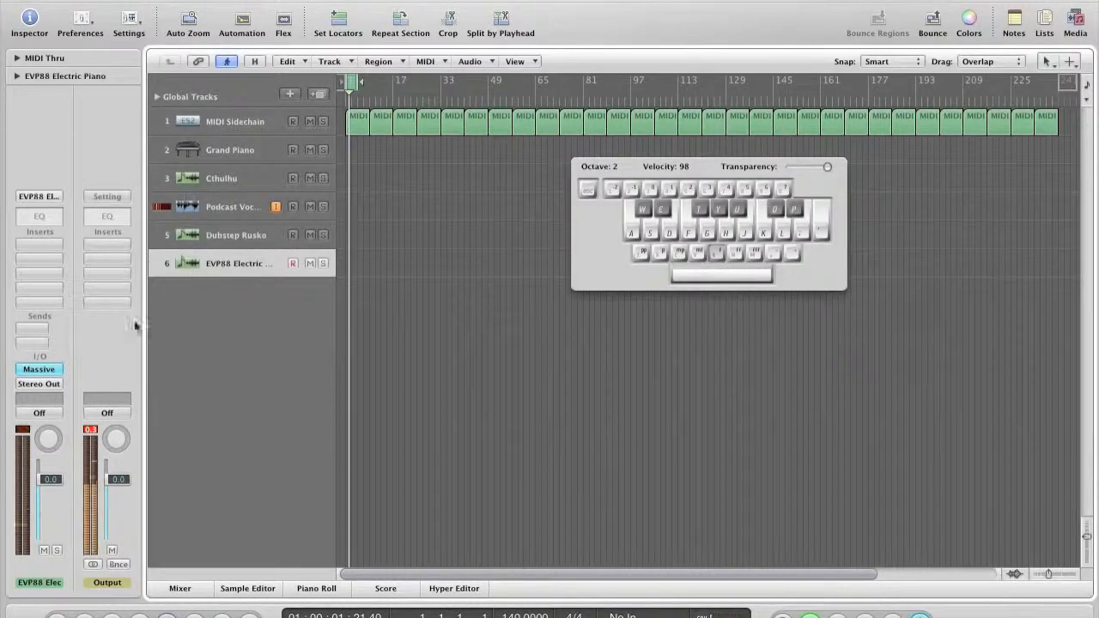
pyautogui.click(41, 370)
pyautogui.moveTo(648, 162); pyautogui.dragTo(928, 120)
pyautogui.moveTo(323, 34); pyautogui.dragTo(326, 0)
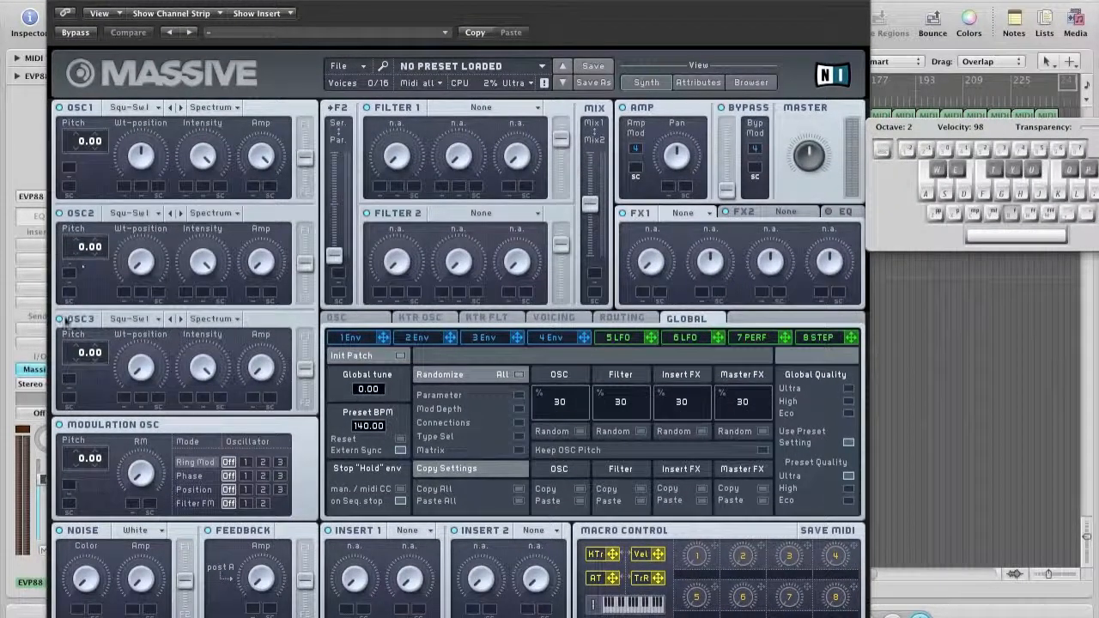
pyautogui.click(345, 67)
pyautogui.click(370, 71)
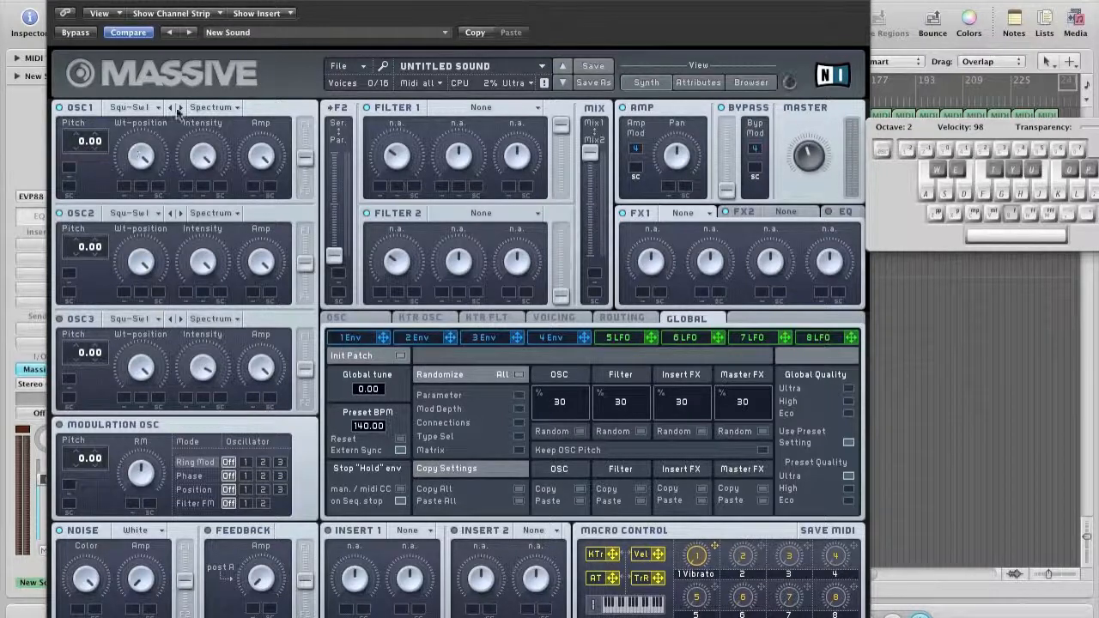
# - Set OSC1's wavetable to Duckorgan and play a note to audition it
pyautogui.click(136, 106)
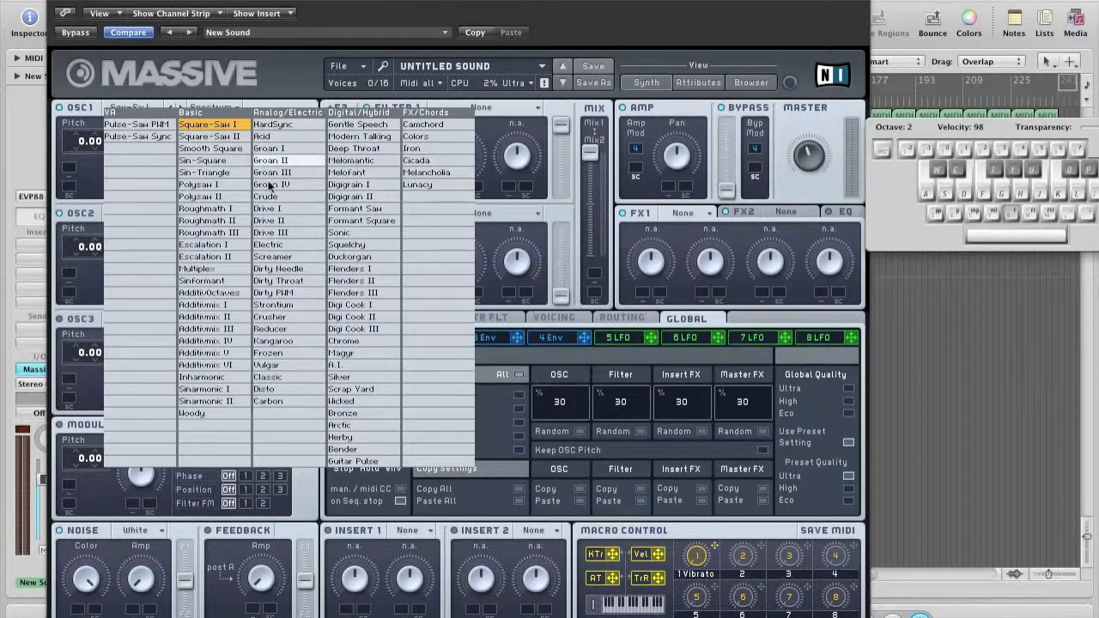
pyautogui.click(367, 265)
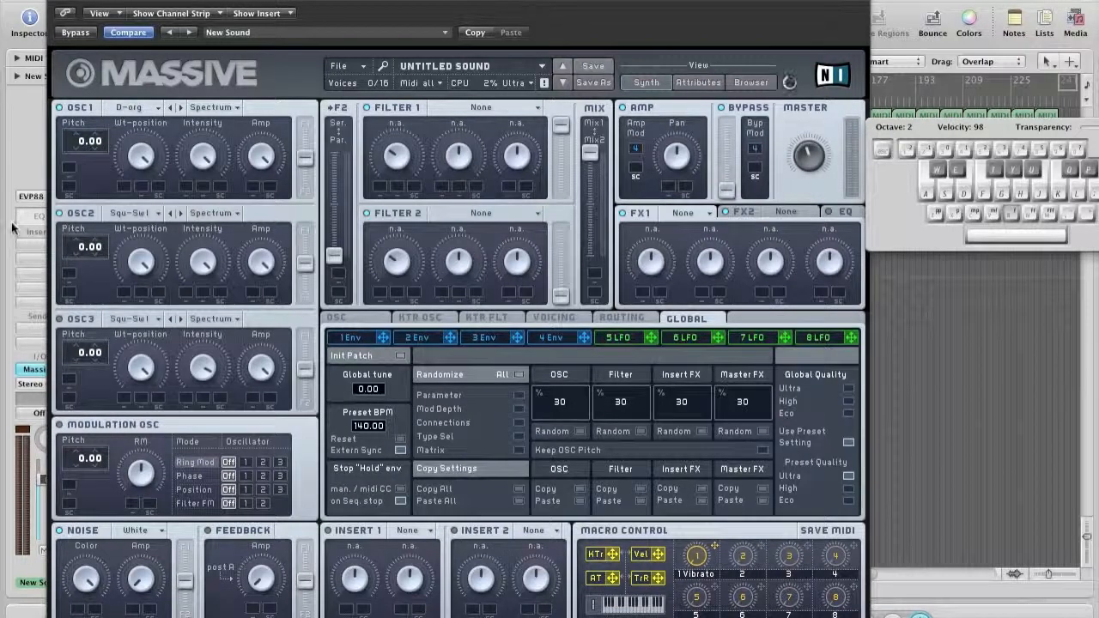
pyautogui.press('a')
# - With OSC1 switched off, set OSC2 to the Disto wavetable in Formant mode
pyautogui.click(60, 213)
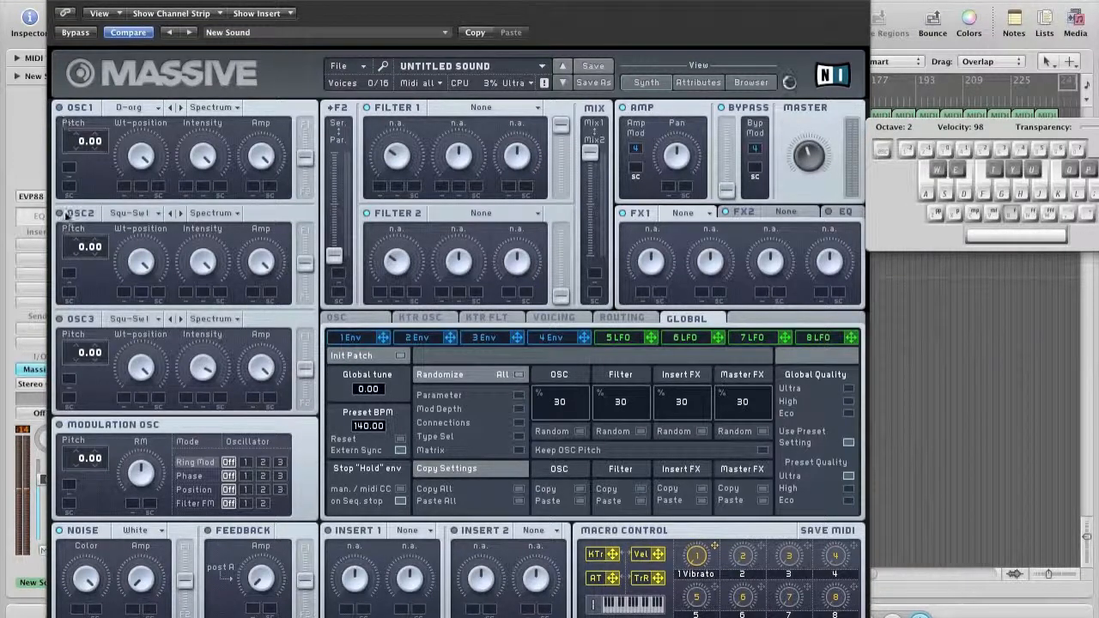
pyautogui.click(129, 214)
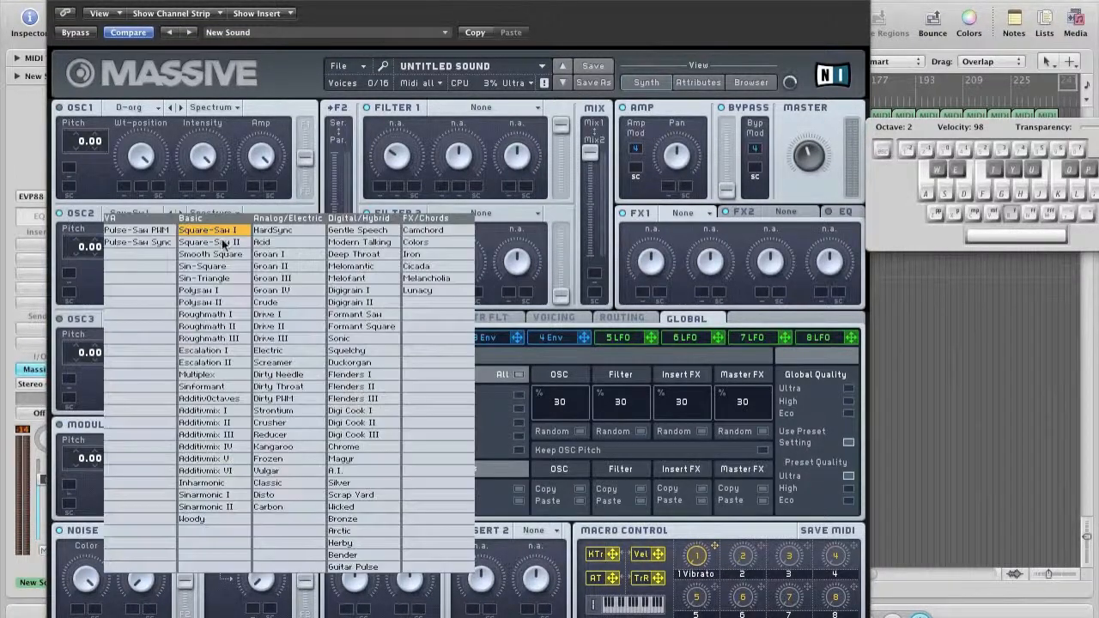
pyautogui.click(276, 495)
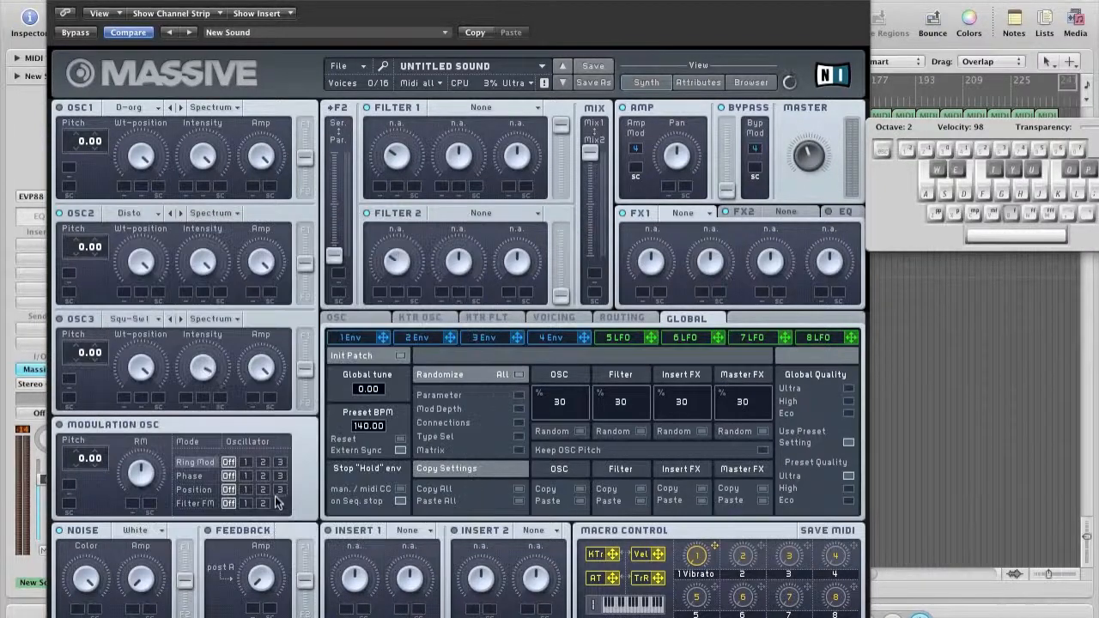
pyautogui.click(227, 215)
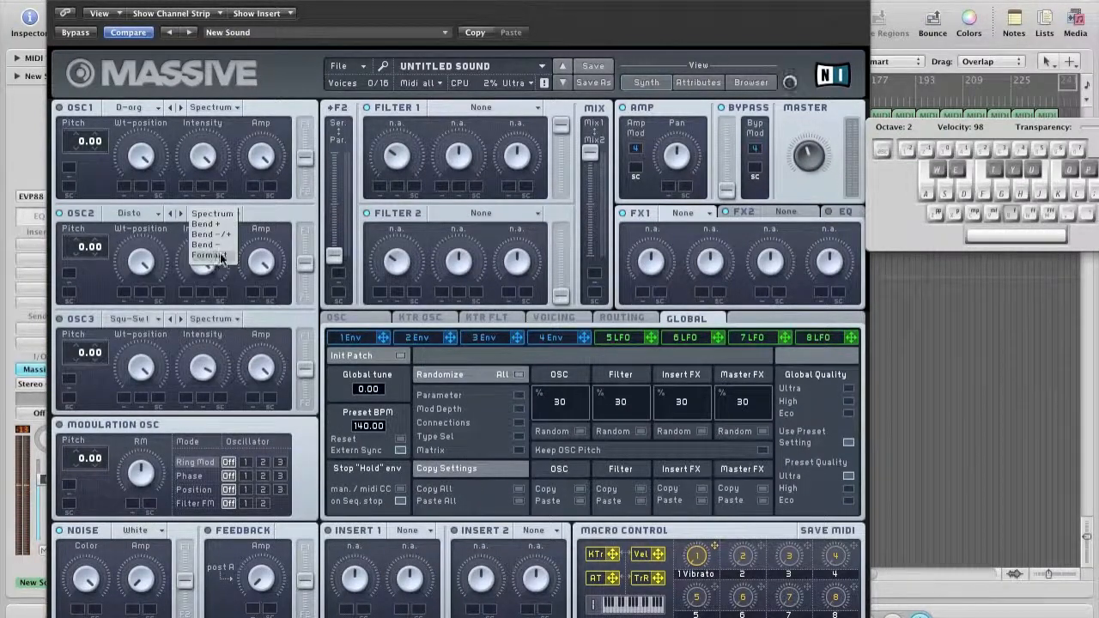
pyautogui.click(212, 253)
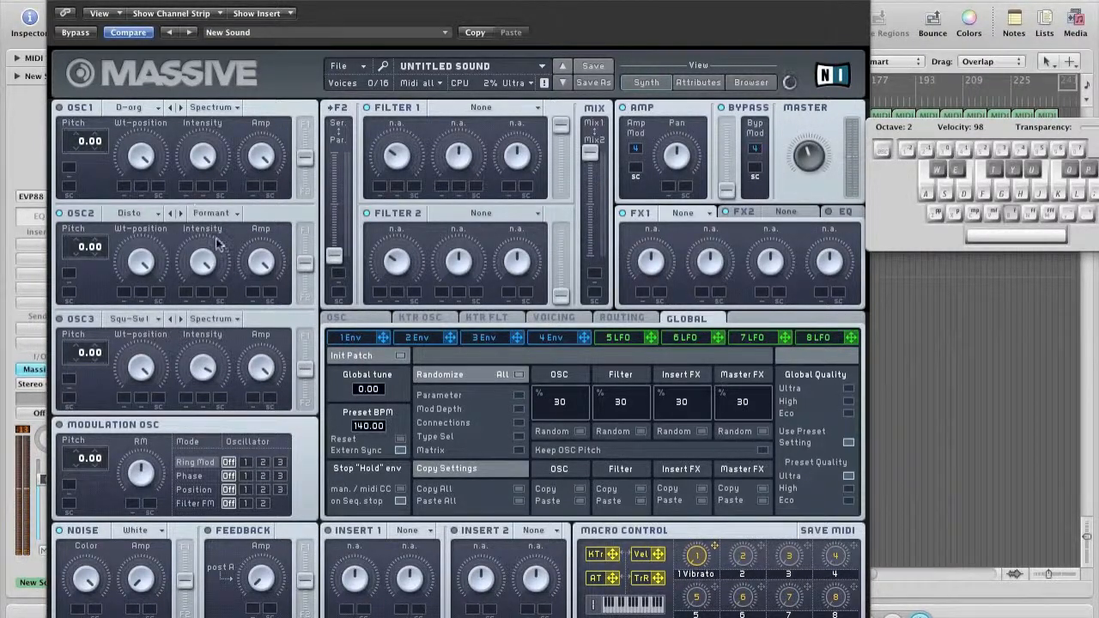
# - Audition OSC2, lower its intensity to about halfway and set its pitch to -24.00
pyautogui.press('a')
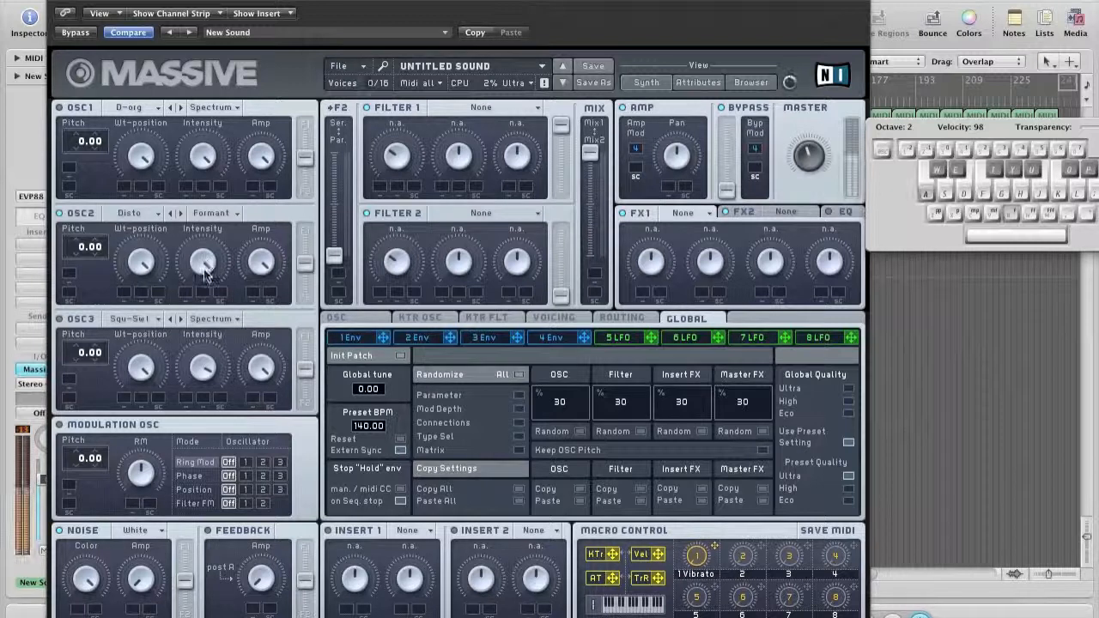
pyautogui.moveTo(207, 262); pyautogui.dragTo(213, 332)
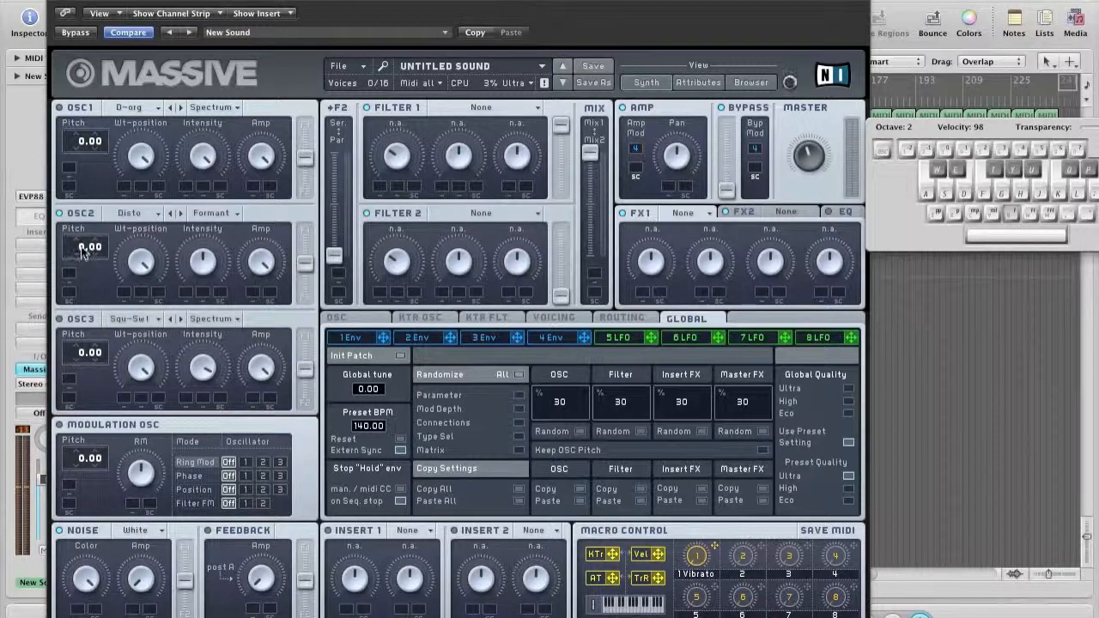
pyautogui.moveTo(83, 249); pyautogui.dragTo(85, 294)
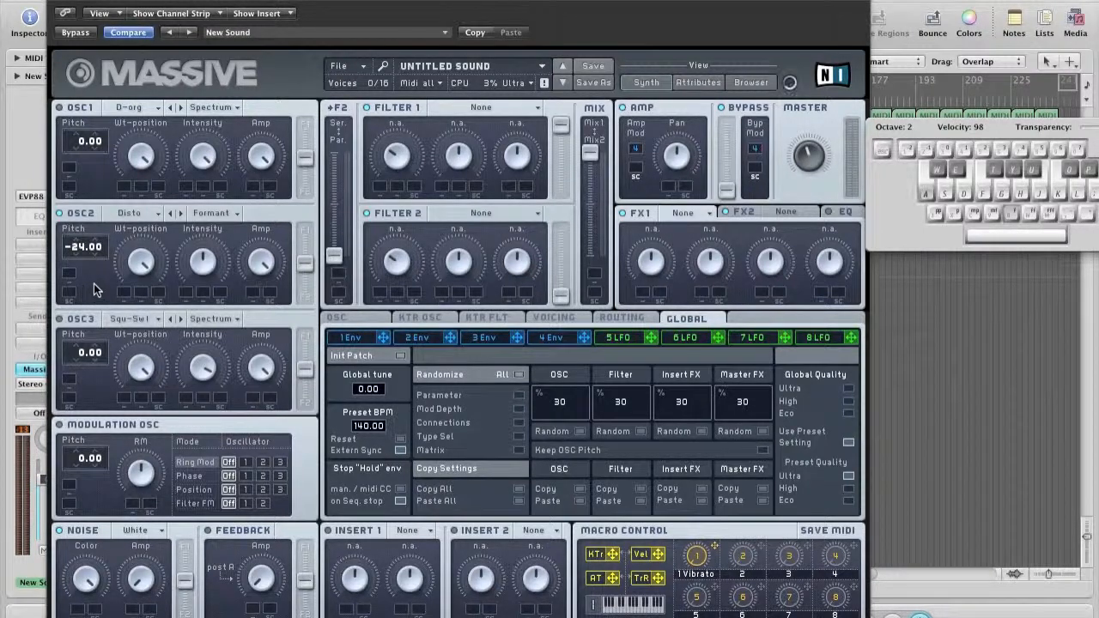
# - Route OSC1 and OSC2 fully to Filter 1 and shift the Massive window off the track's channel strip
pyautogui.moveTo(305, 263); pyautogui.dragTo(305, 124)
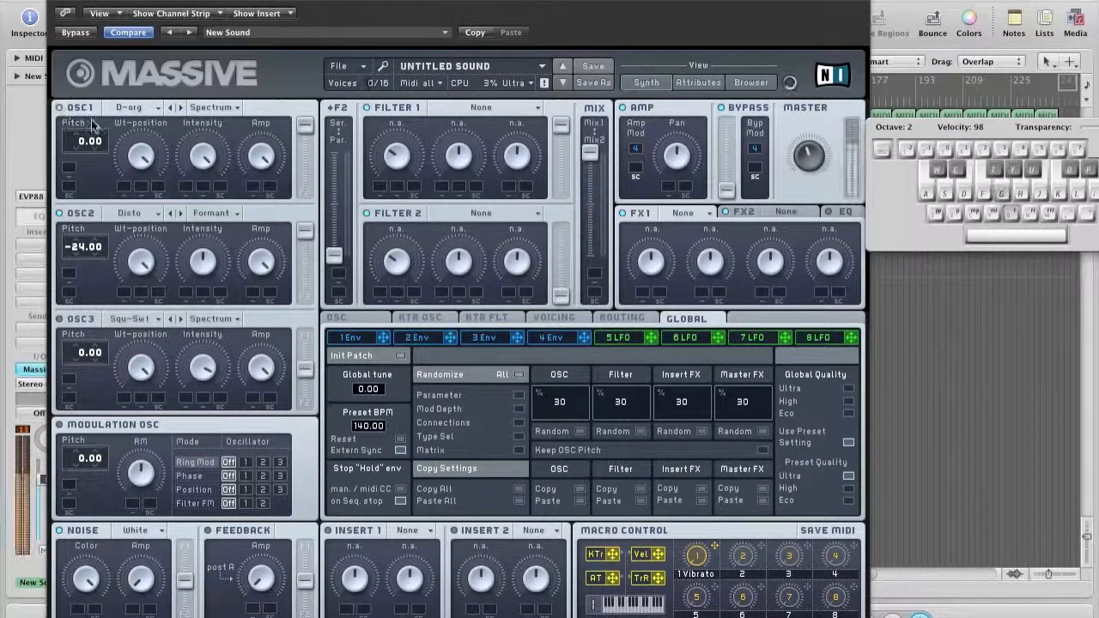
pyautogui.moveTo(475, 7); pyautogui.dragTo(527, 2)
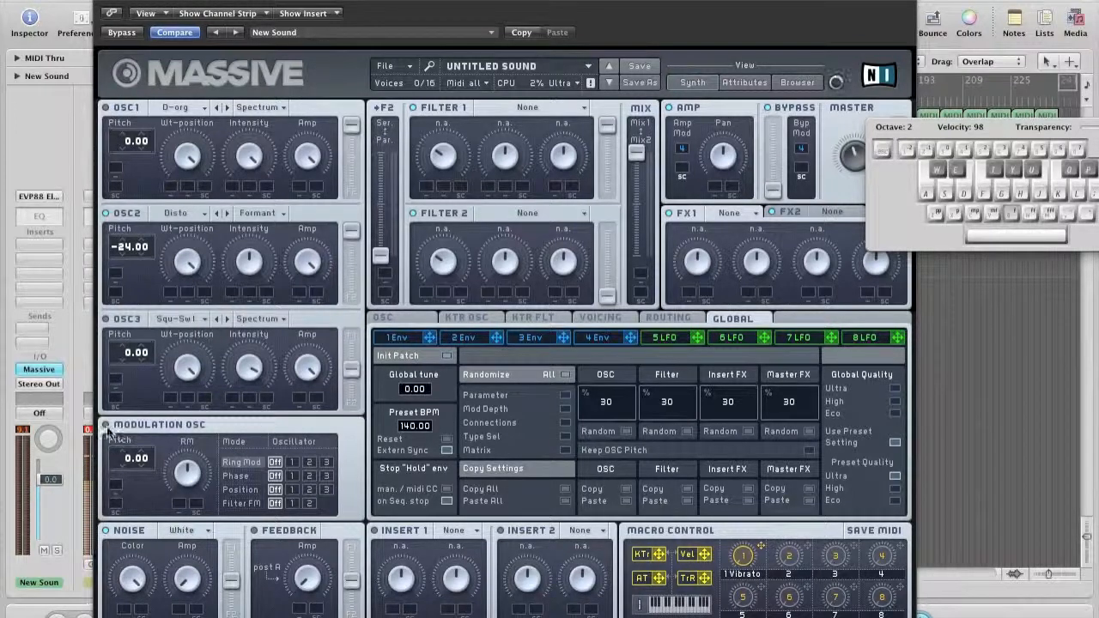
# - Set the Modulation OSC to Phase mode acting on oscillator 2 and audition it
pyautogui.click(247, 476)
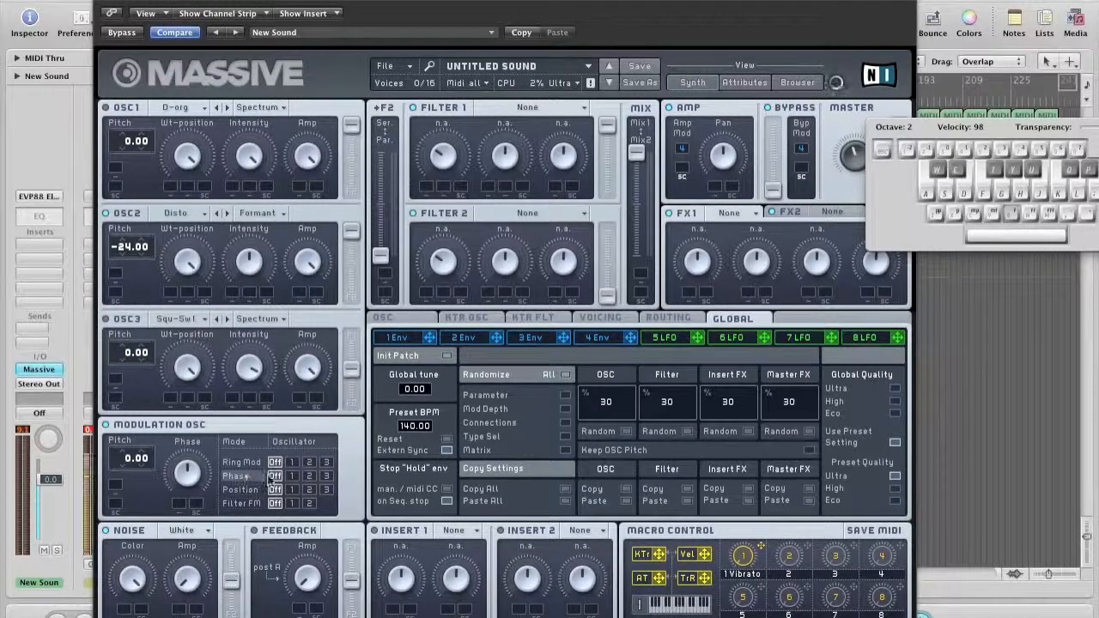
pyautogui.click(310, 477)
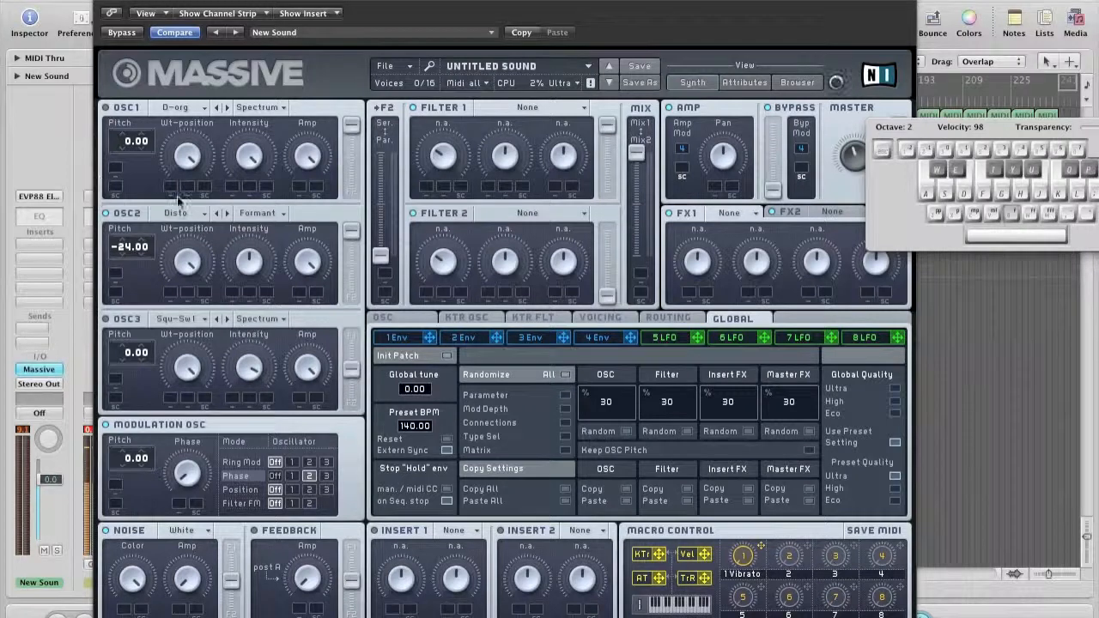
pyautogui.press('g')
# - Sweep the Modulation OSC's Phase amount while playing notes, and leave it at about three quarters
pyautogui.moveTo(191, 474); pyautogui.dragTo(182, 376)
pyautogui.press('g')
pyautogui.press('g')
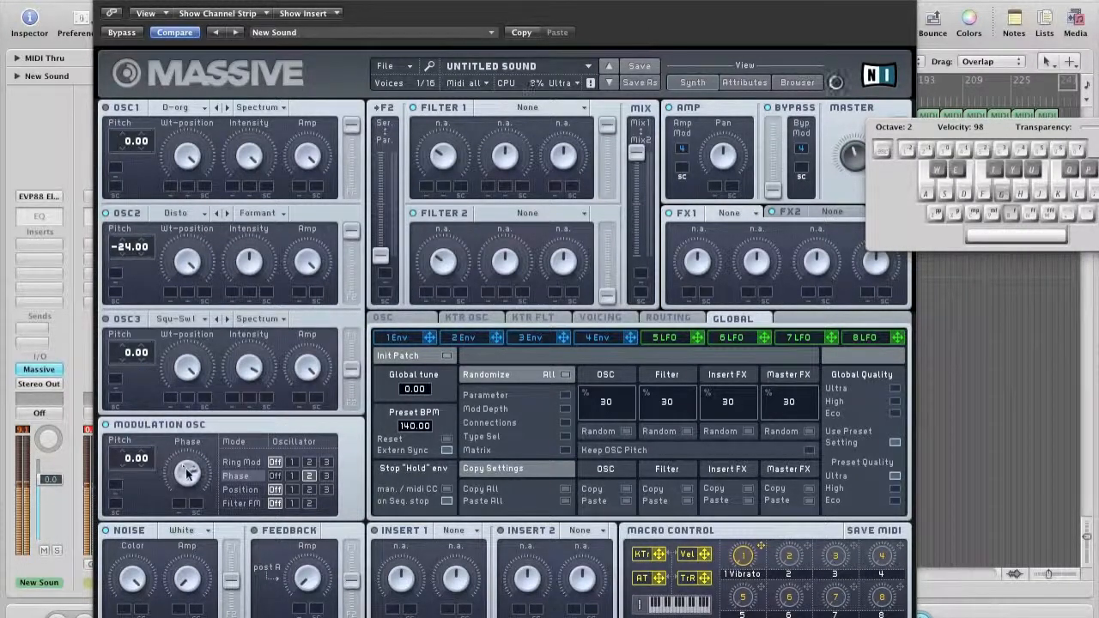
pyautogui.moveTo(187, 455); pyautogui.dragTo(196, 551)
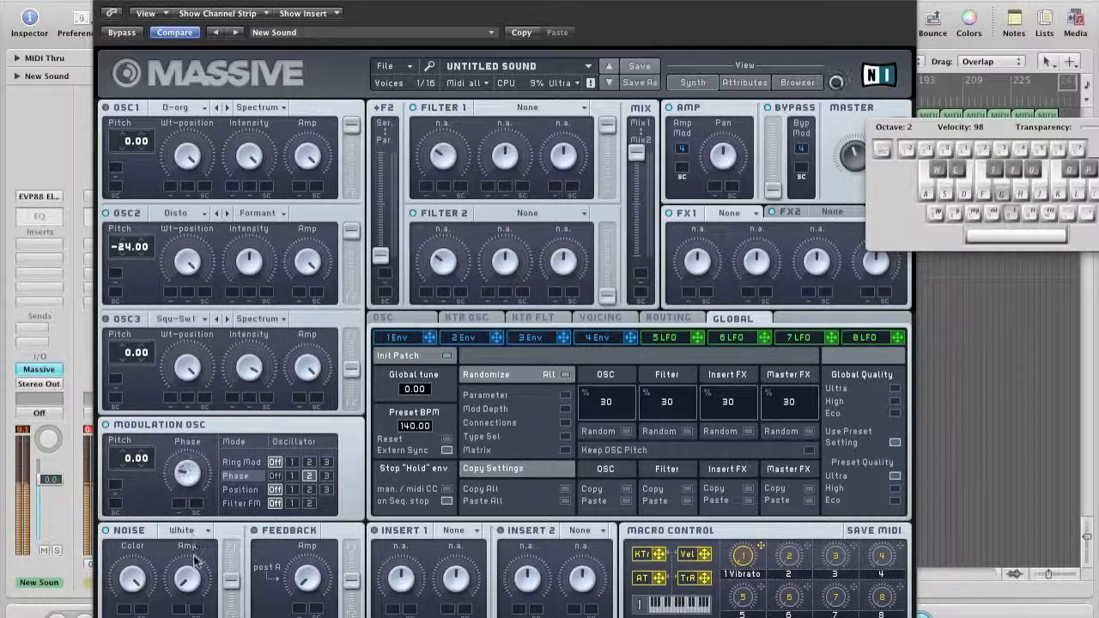
pyautogui.press('g')
pyautogui.moveTo(186, 475); pyautogui.dragTo(187, 433)
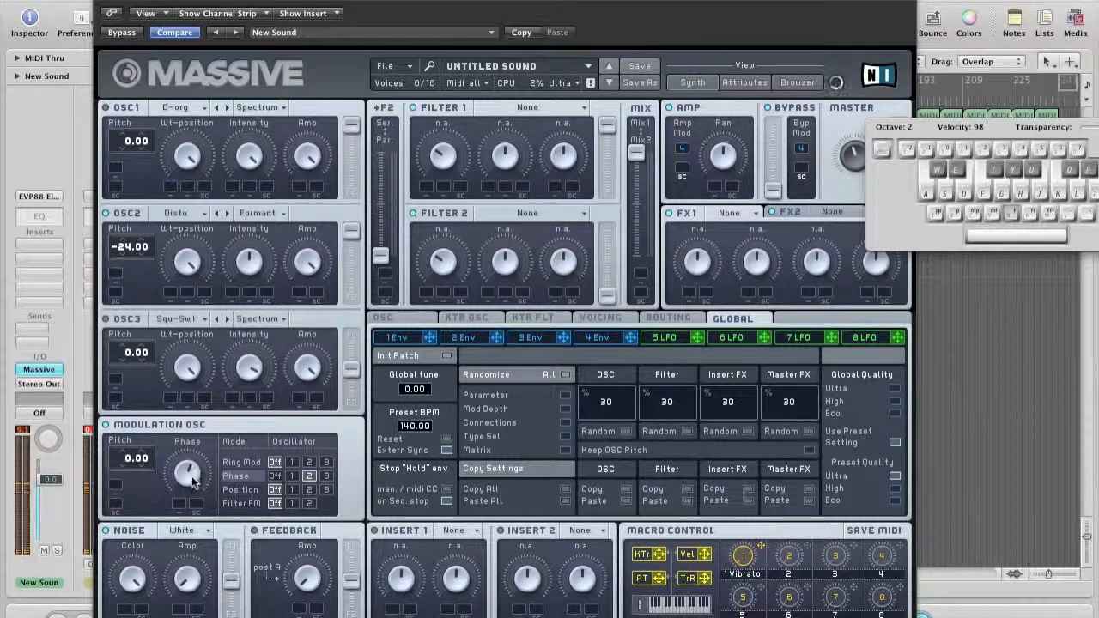
pyautogui.moveTo(189, 479); pyautogui.dragTo(194, 455)
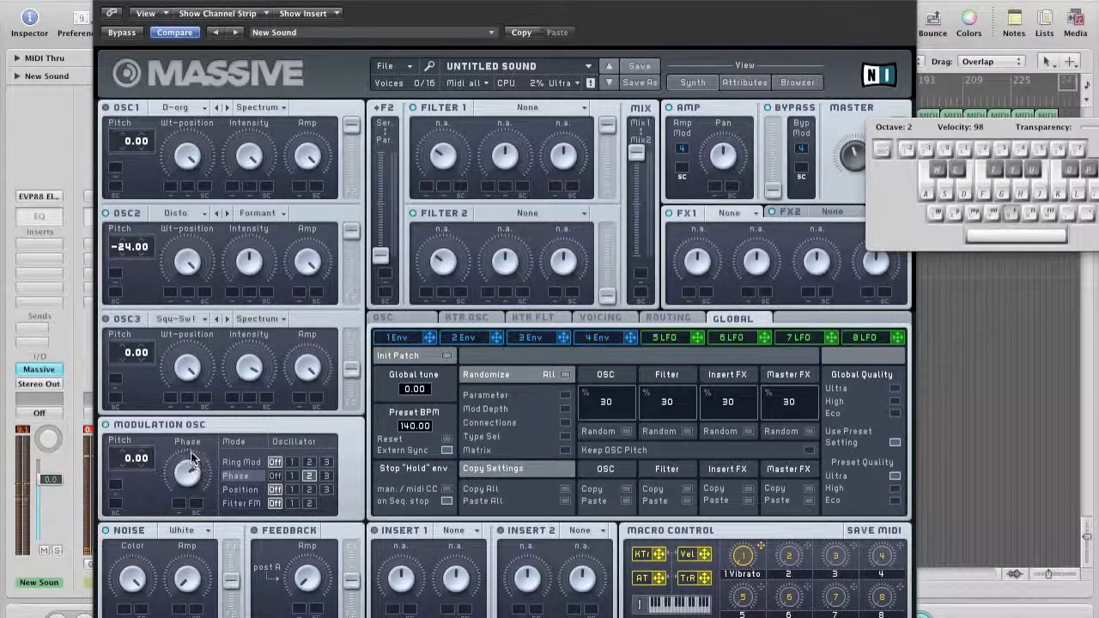
pyautogui.press('g')
# - Switch OSC1 back on and audition both oscillators together
pyautogui.click(109, 109)
pyautogui.press('g')
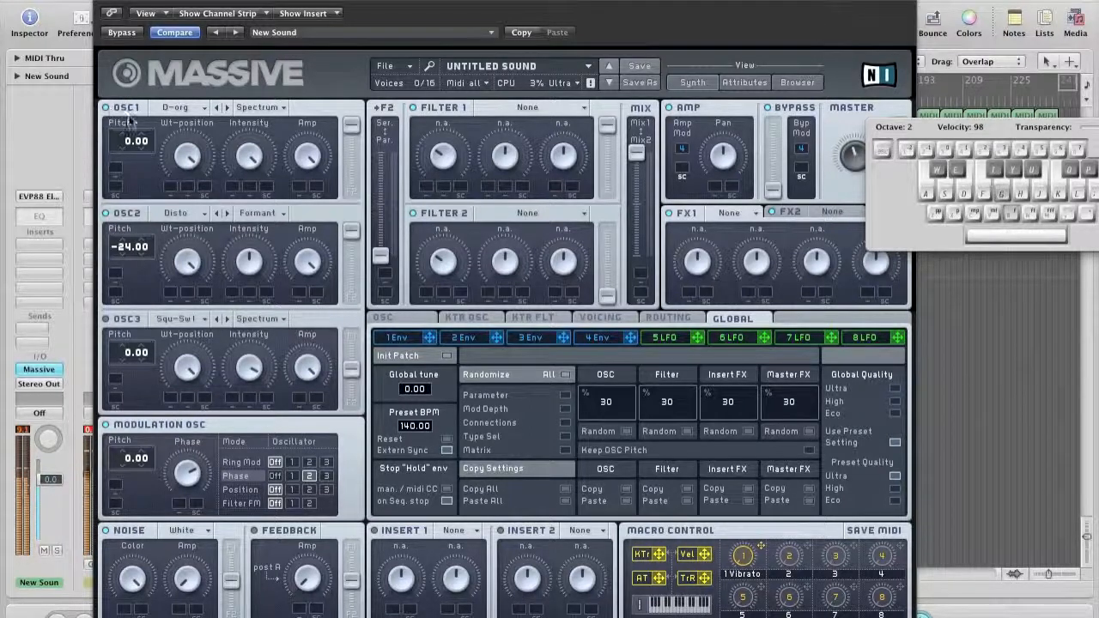
pyautogui.press('g')
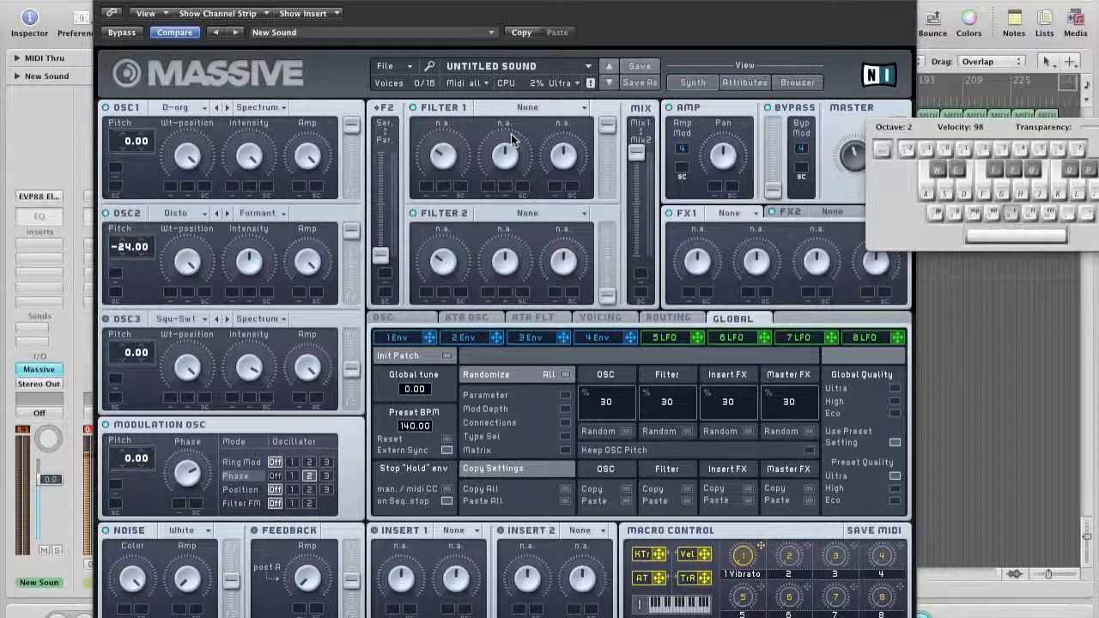
# - Set Filter 1 to Daft, and switch modulator 5 to Performer to modulate the filter's cutoff over its full range
pyautogui.click(513, 109)
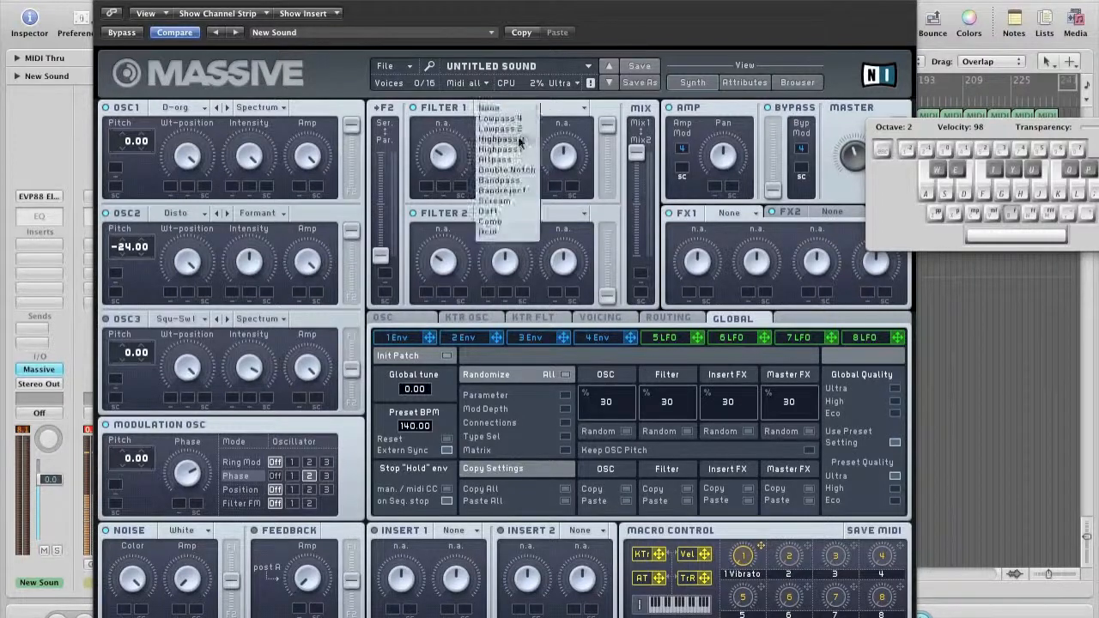
pyautogui.click(500, 211)
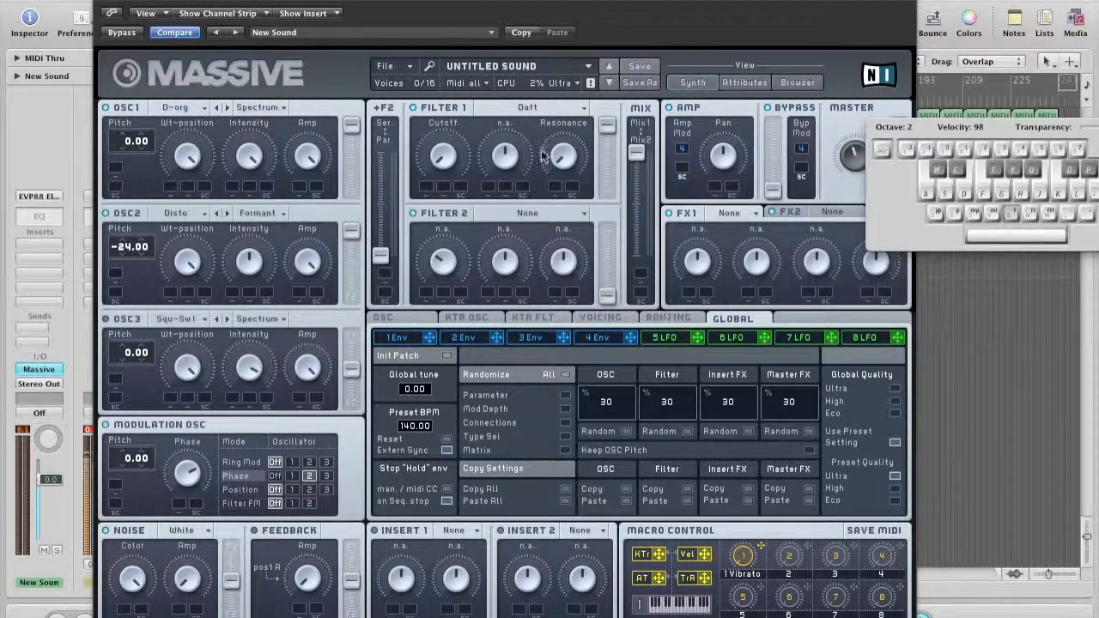
pyautogui.click(666, 339)
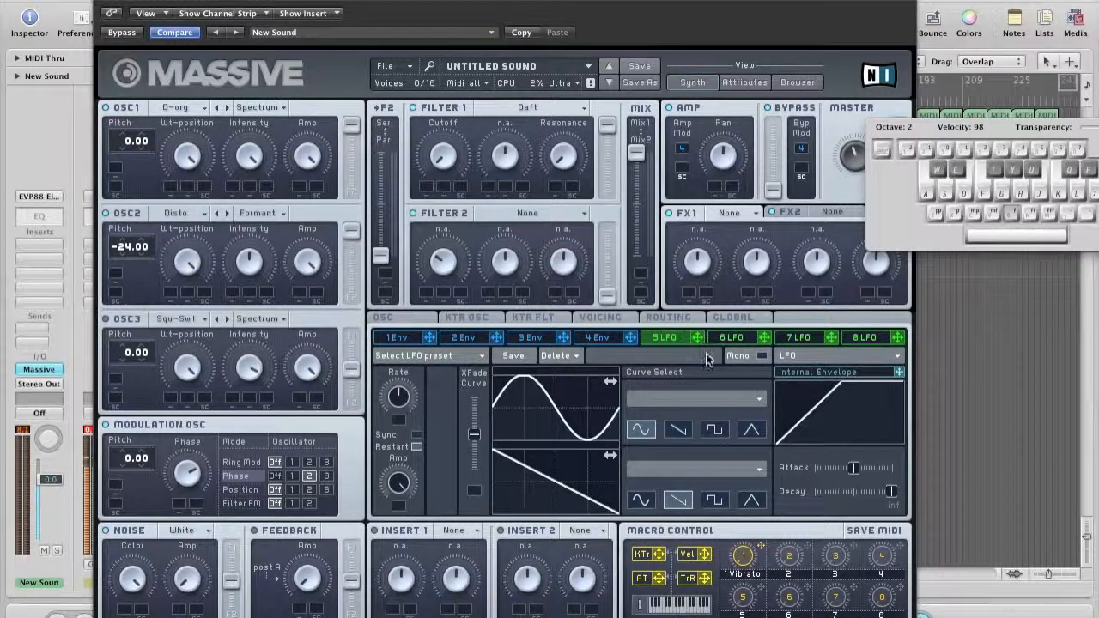
pyautogui.click(867, 359)
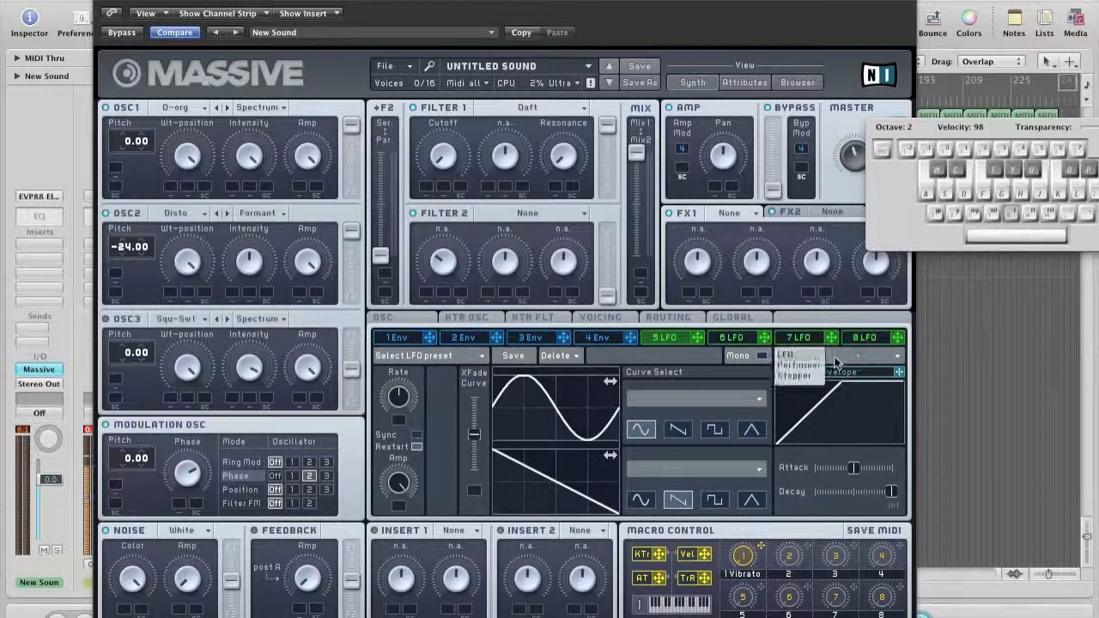
pyautogui.click(804, 369)
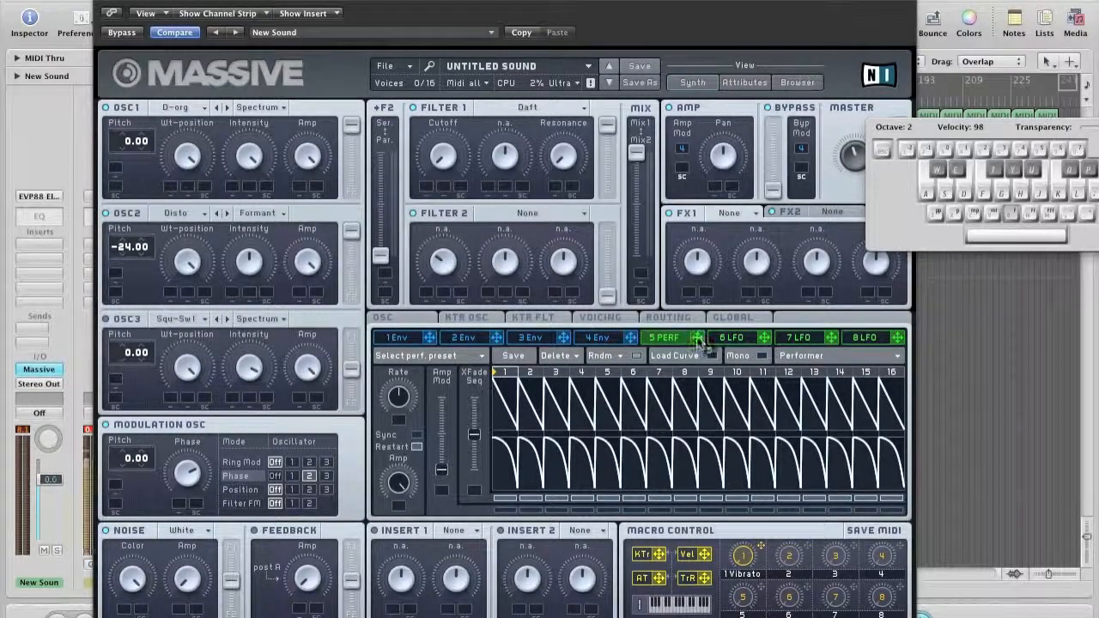
pyautogui.moveTo(698, 342); pyautogui.dragTo(411, 86)
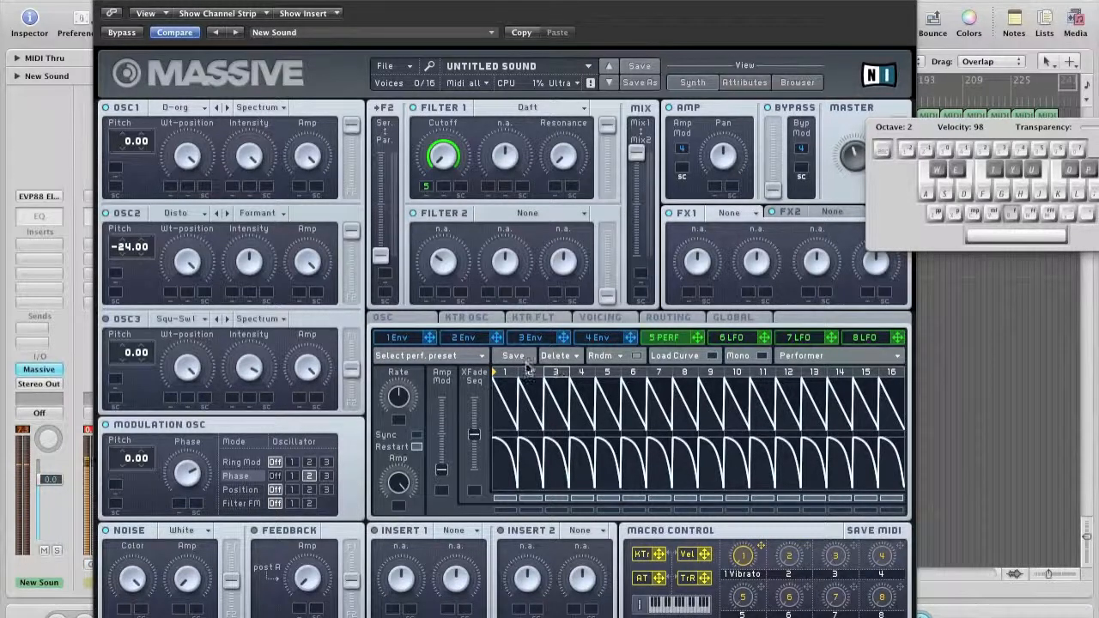
# - Raise the Performer's XFade Seq fully to the upper curve row and sync its rate at a ratio of 1/12
pyautogui.moveTo(474, 434); pyautogui.dragTo(487, 378)
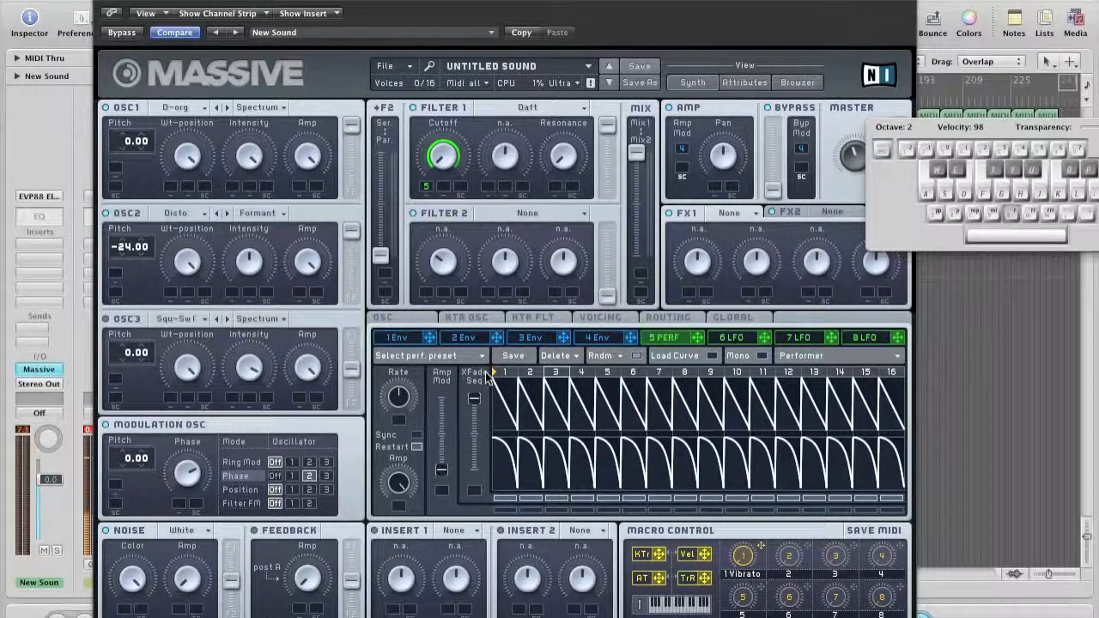
pyautogui.click(417, 434)
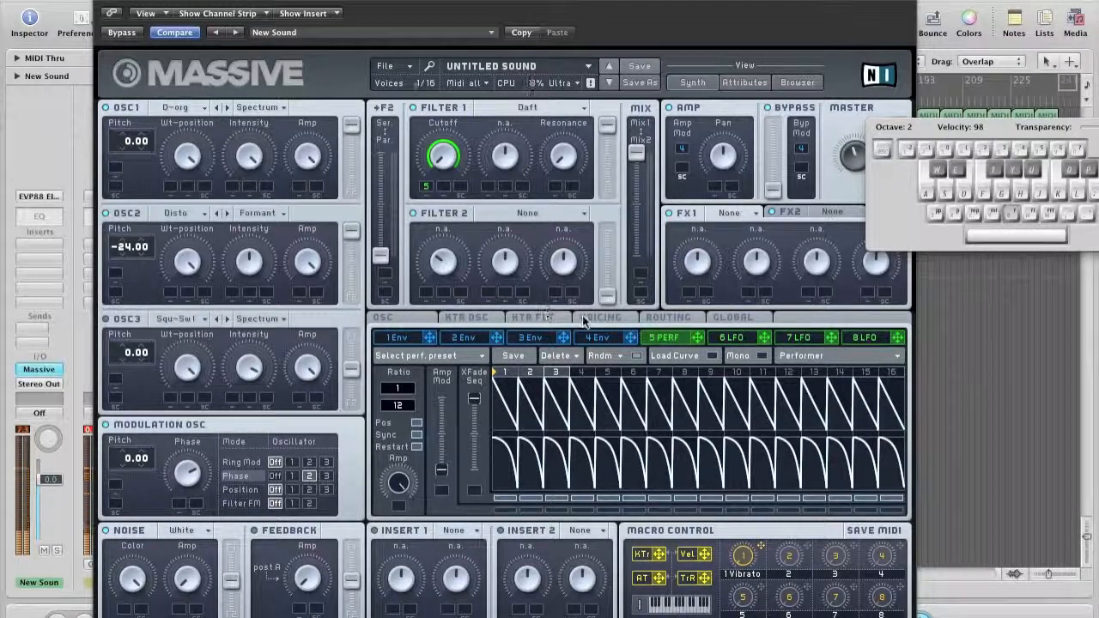
# - Load a rounded rising curve into the upper Performer row's step 1 and a concave falling curve into its step 3
pyautogui.click(712, 356)
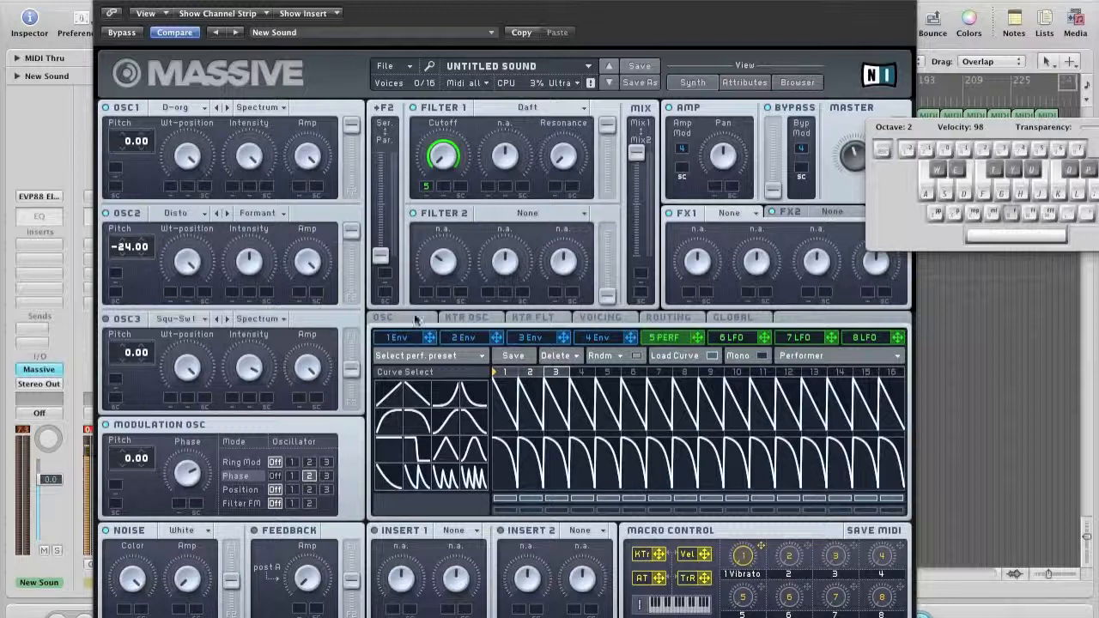
pyautogui.click(509, 396)
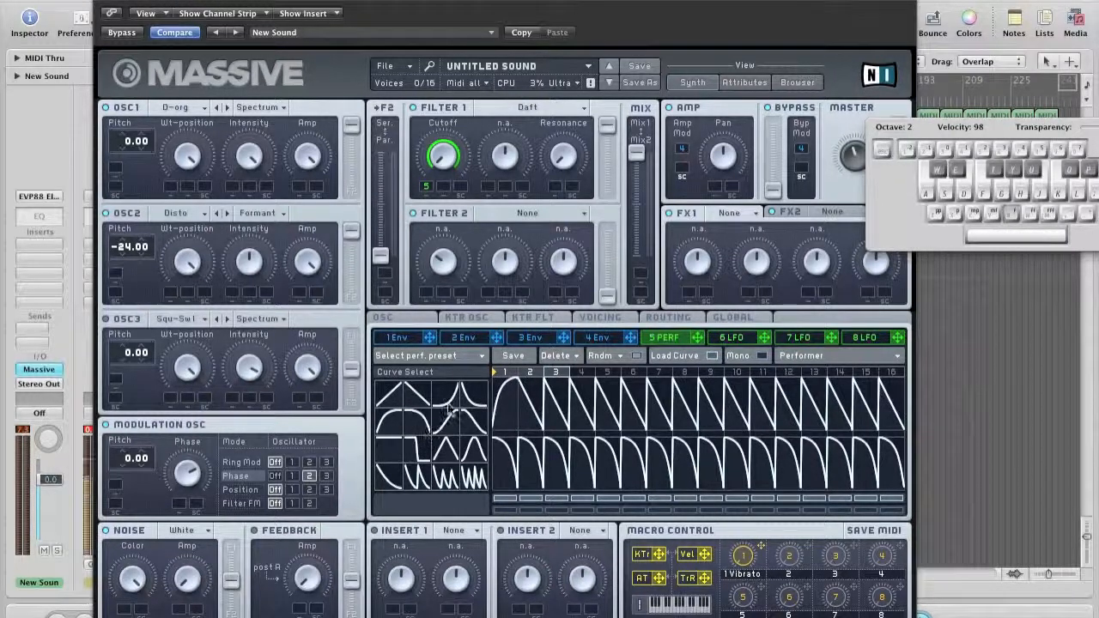
pyautogui.click(473, 395)
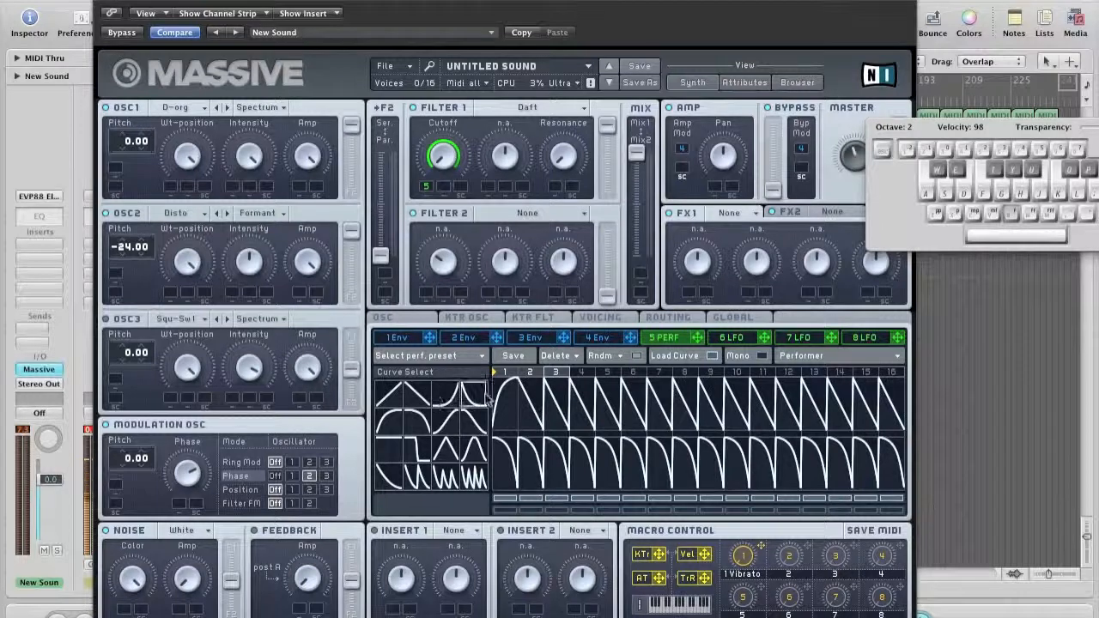
pyautogui.click(554, 404)
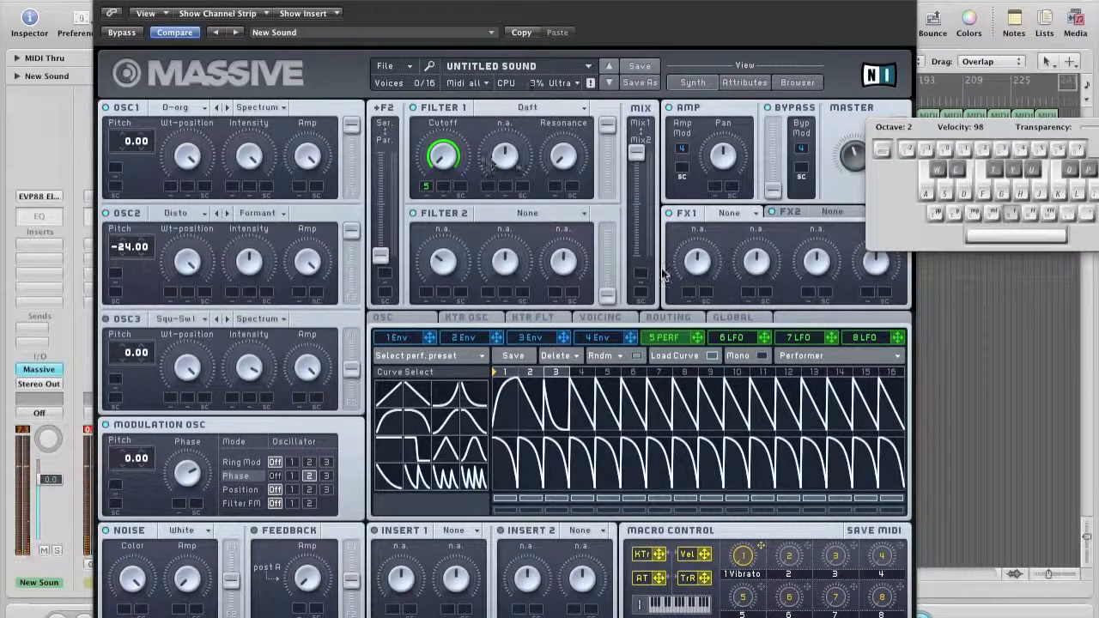
# - Set the voicing to Monophon with Unisono 3, switch on the Pan Position spread, and audition a note
pyautogui.moveTo(522, 0); pyautogui.dragTo(501, 1)
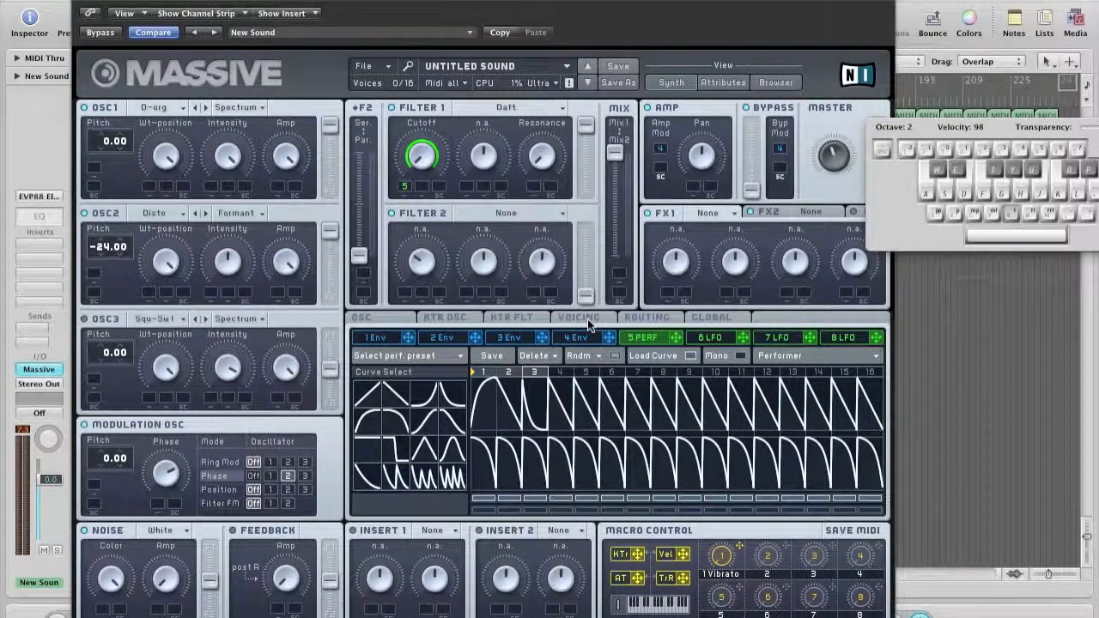
pyautogui.click(587, 318)
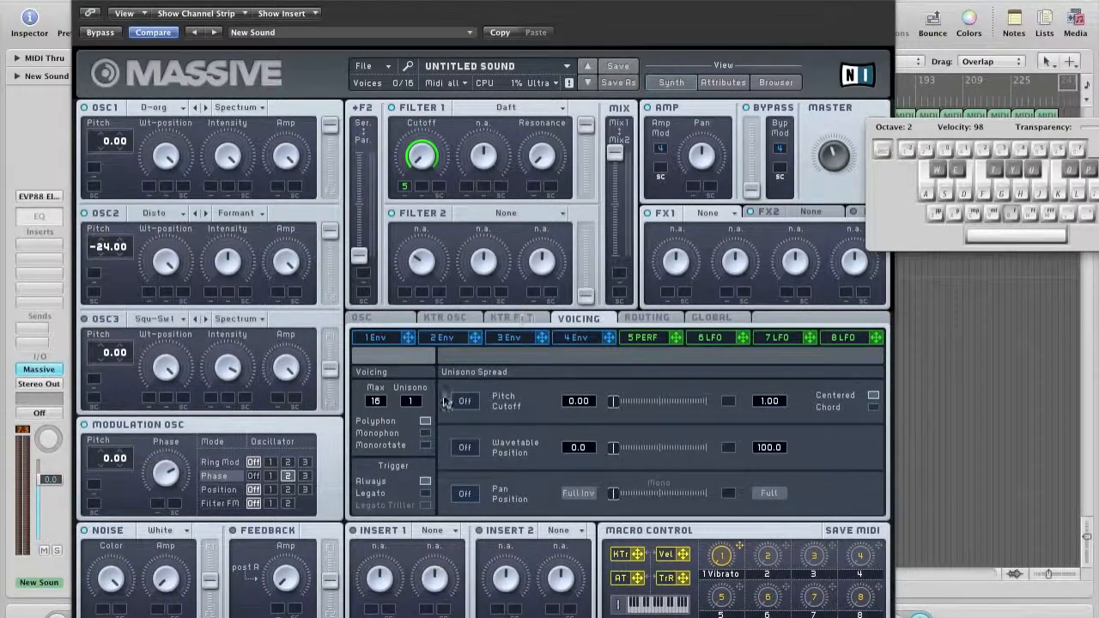
pyautogui.click(426, 434)
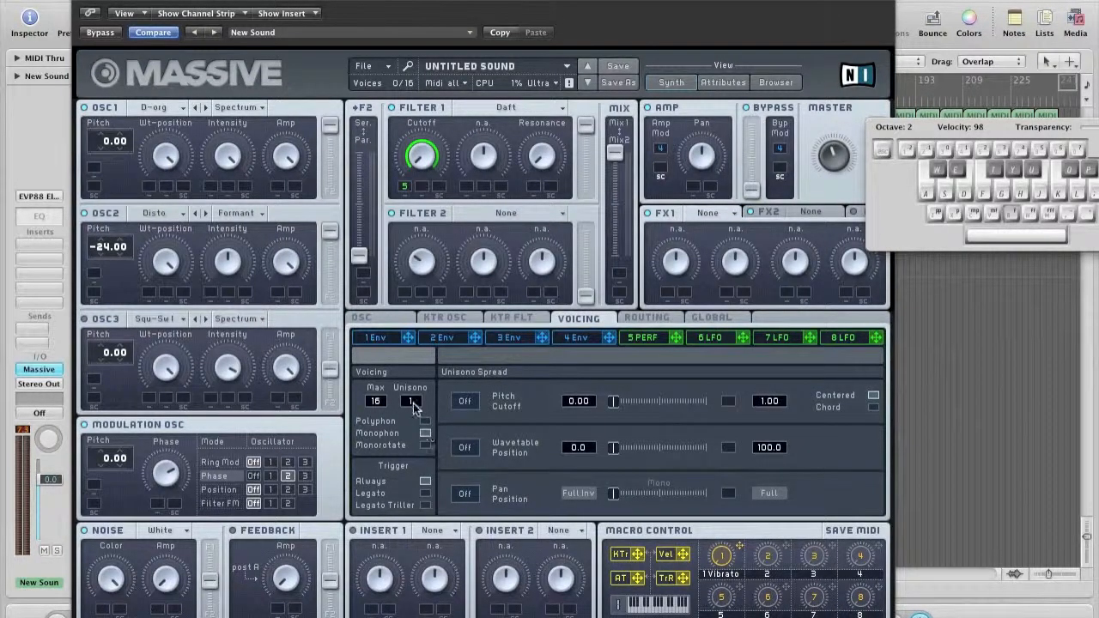
pyautogui.click(464, 493)
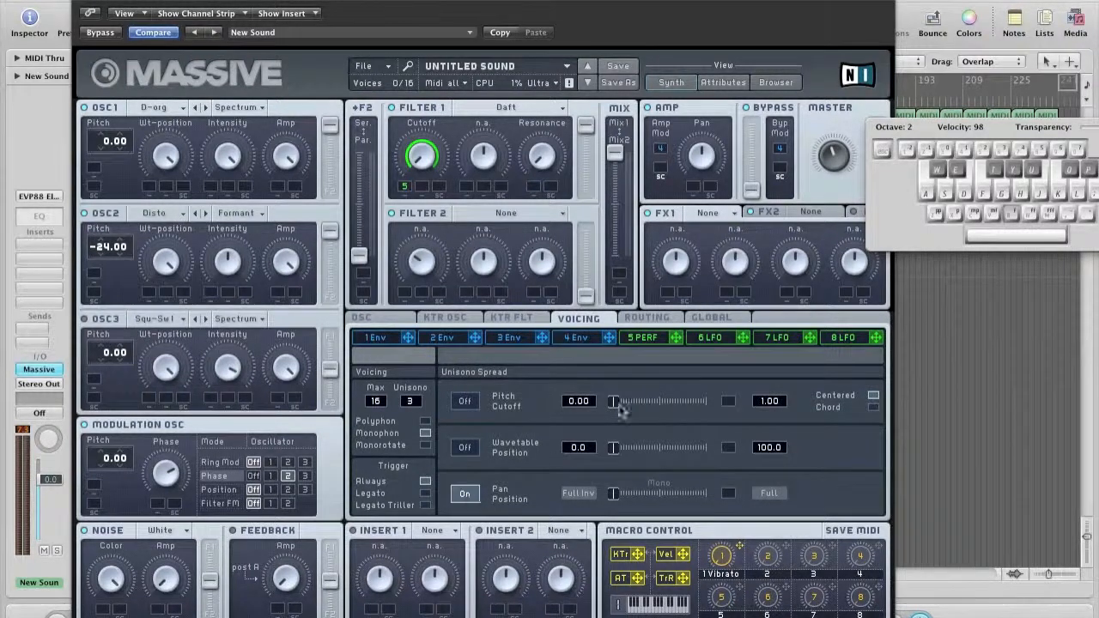
pyautogui.press('g')
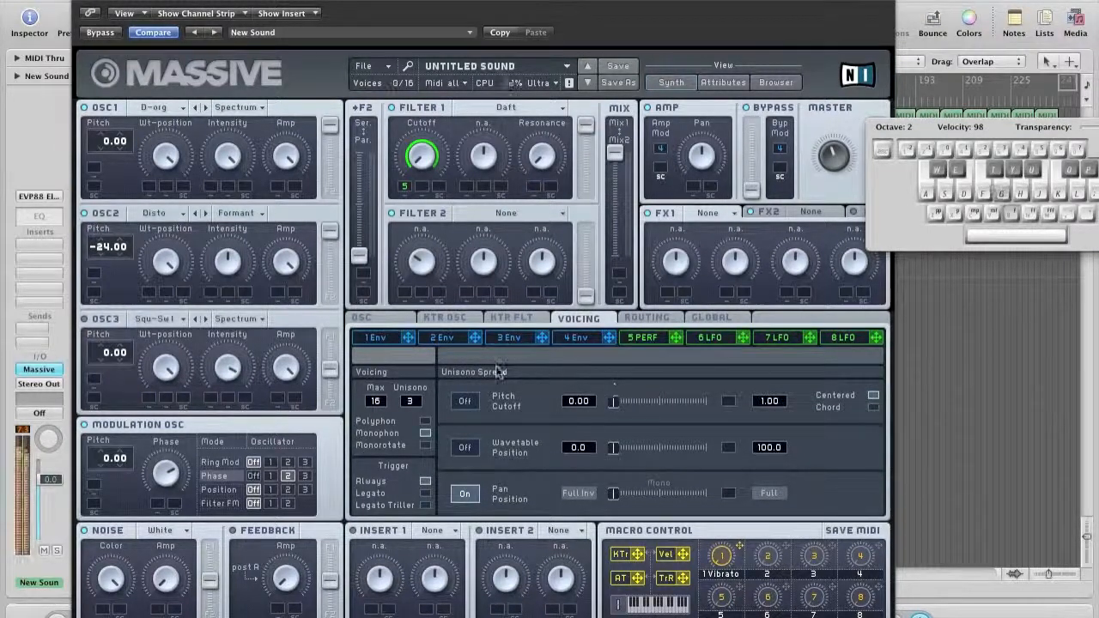
# - Set a moderate oscillator Glide time and play overlapping low and high notes to audition the slide
pyautogui.click(383, 318)
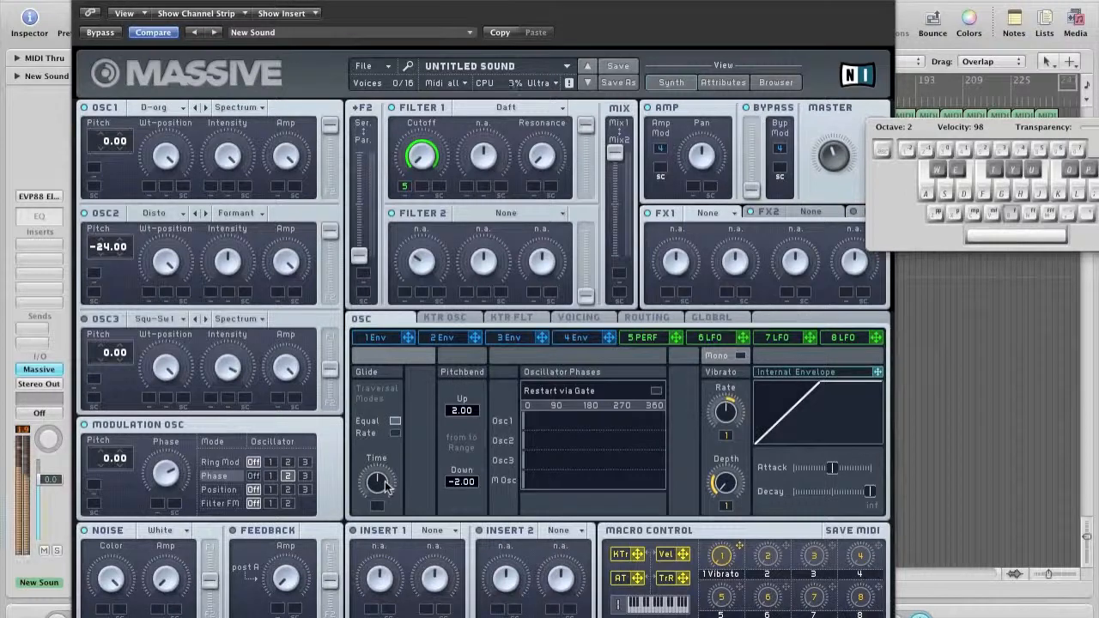
pyautogui.press('g')
pyautogui.press('k')
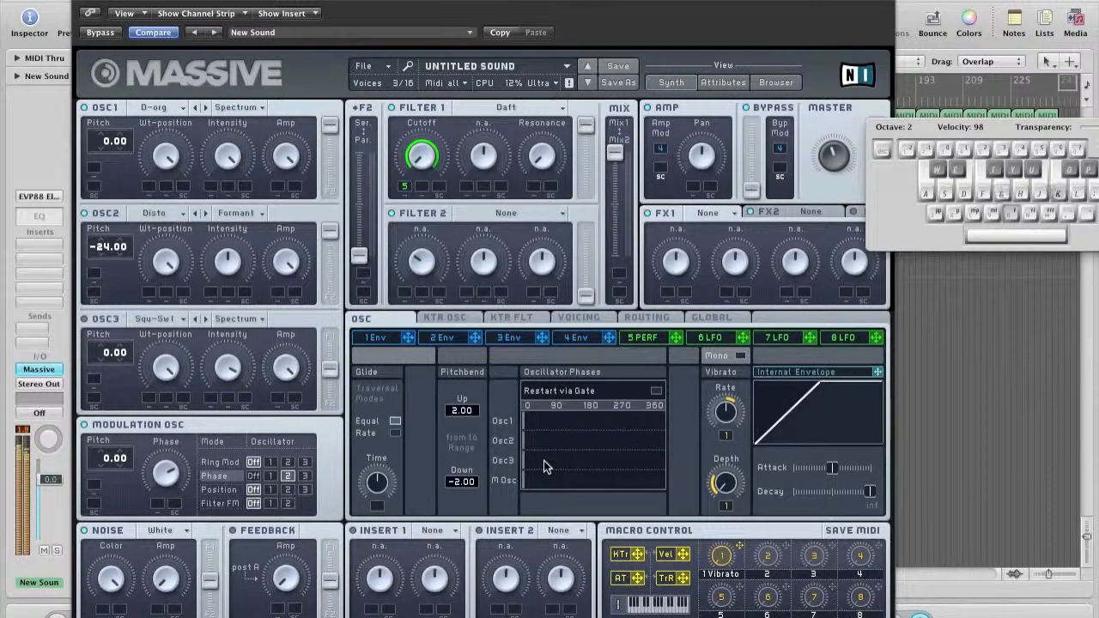
pyautogui.press('a')
pyautogui.press('k')
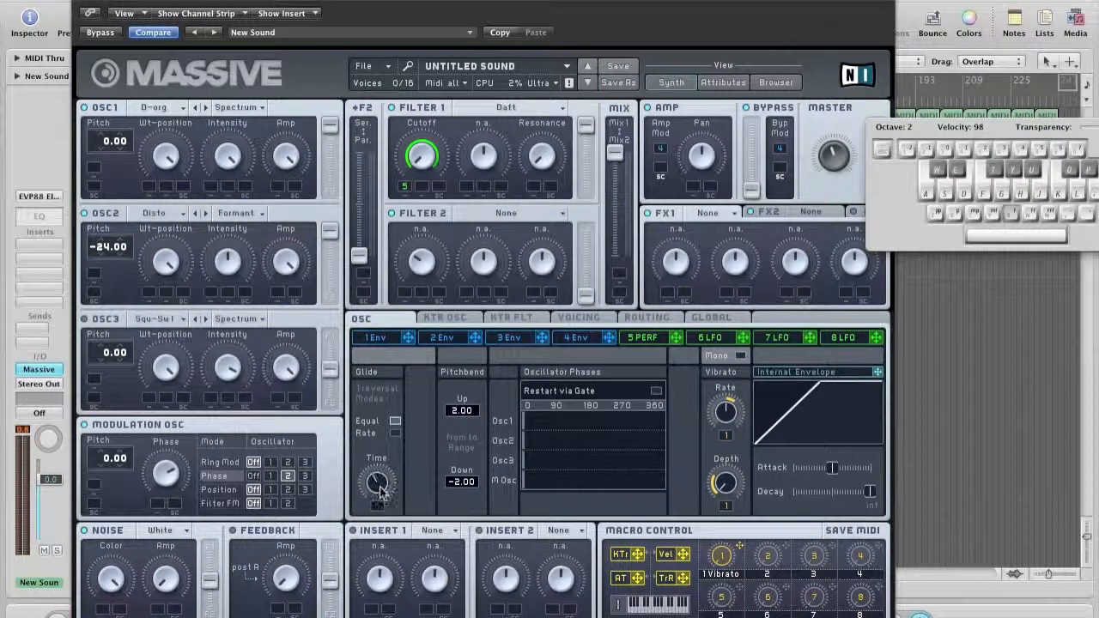
pyautogui.press('g')
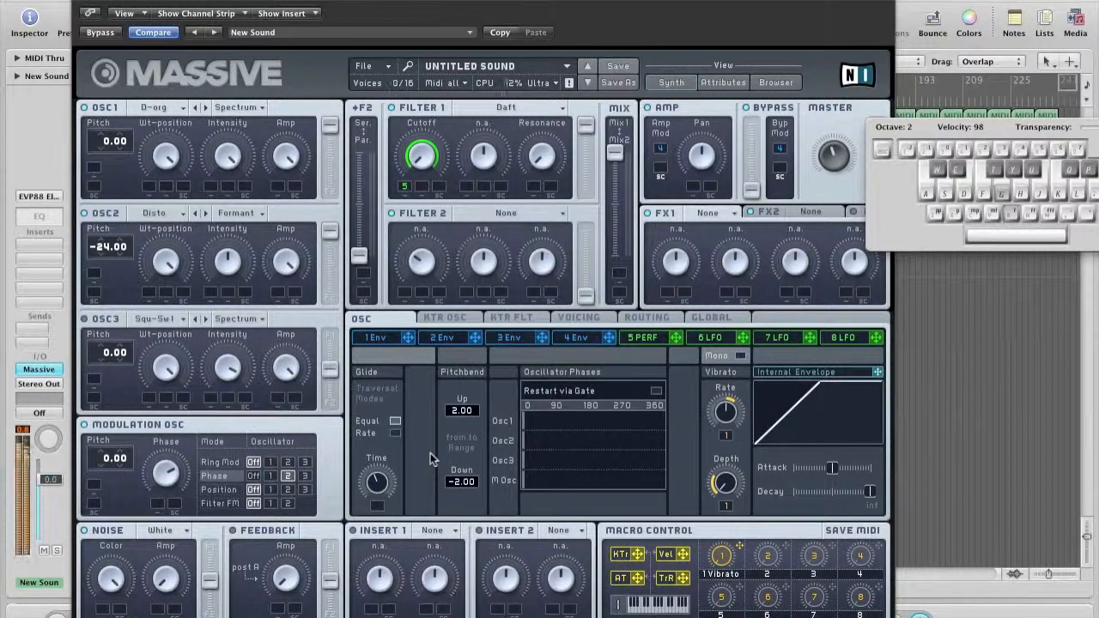
pyautogui.press('k')
pyautogui.press('g')
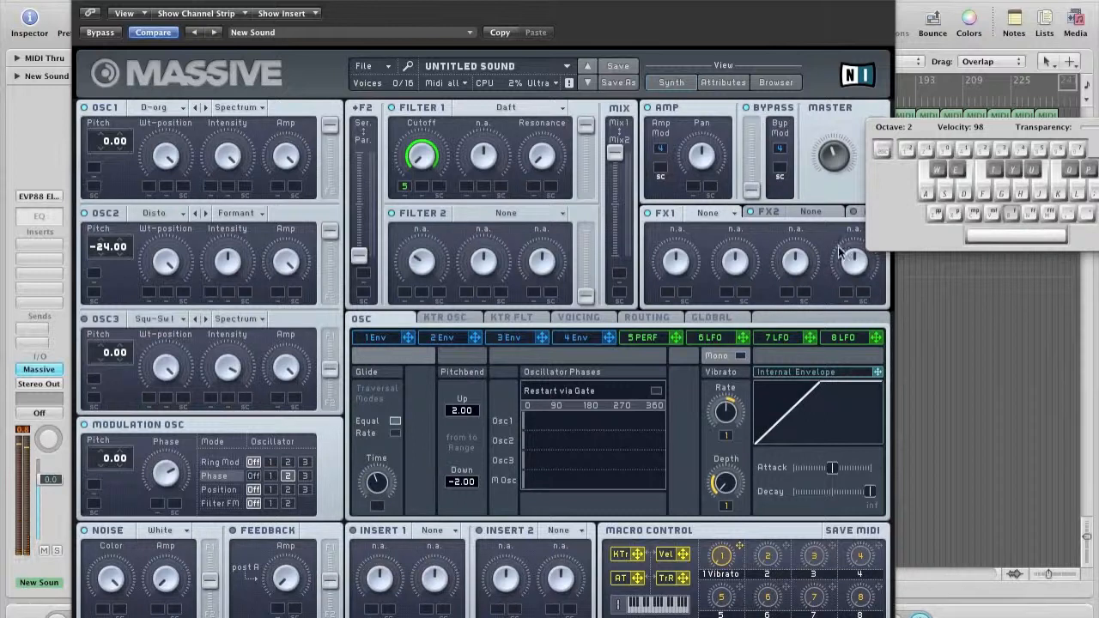
# - Set FX1 to Classic Tube and adjust its Drive to about a third while playing a note
pyautogui.click(728, 216)
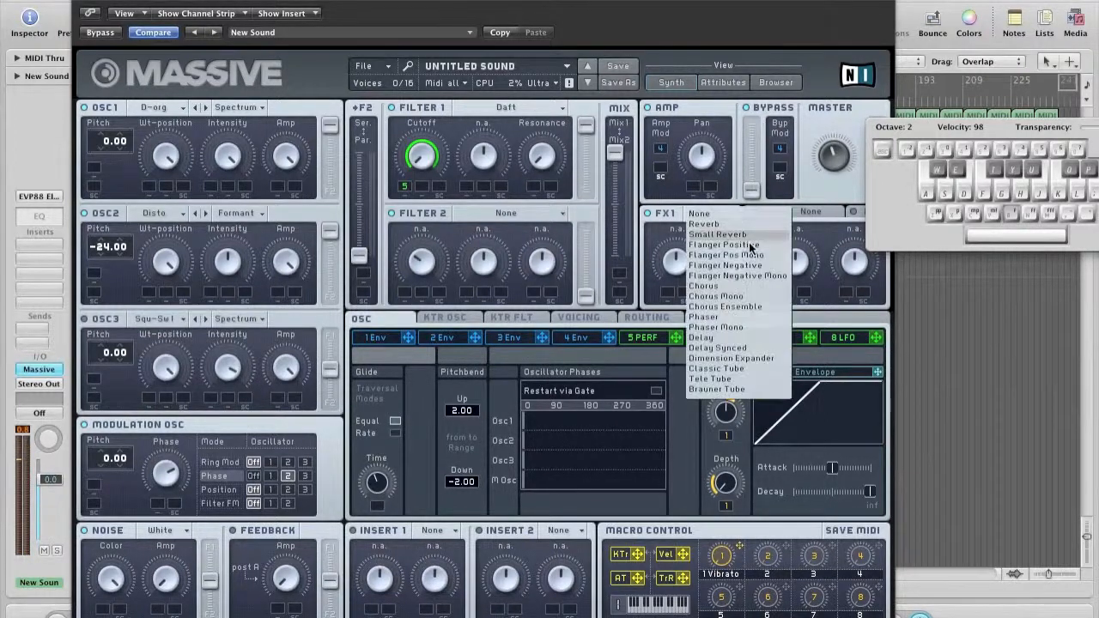
pyautogui.click(746, 372)
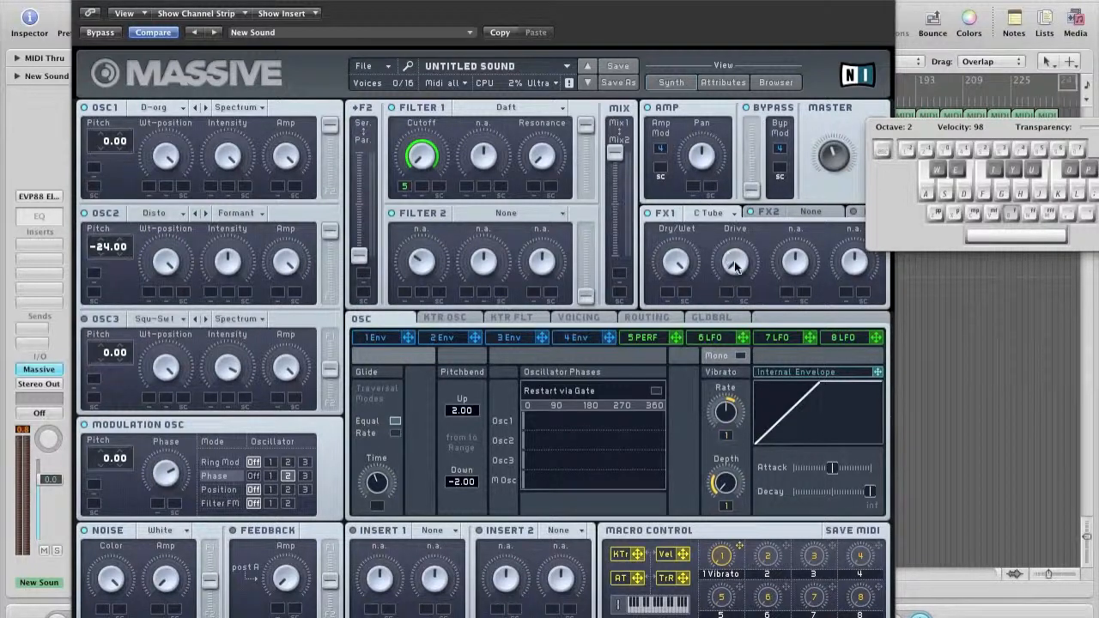
pyautogui.press('g')
# - Set FX2 to Small Reverb and reduce its Dry/Wet to roughly a quarter while auditioning a note
pyautogui.click(826, 212)
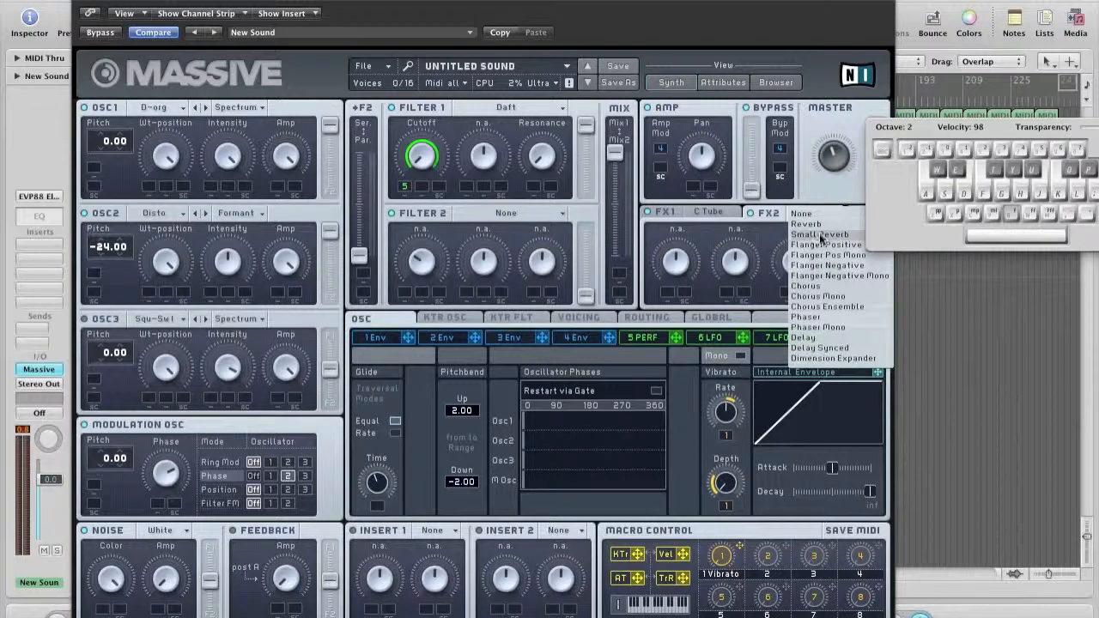
pyautogui.click(820, 236)
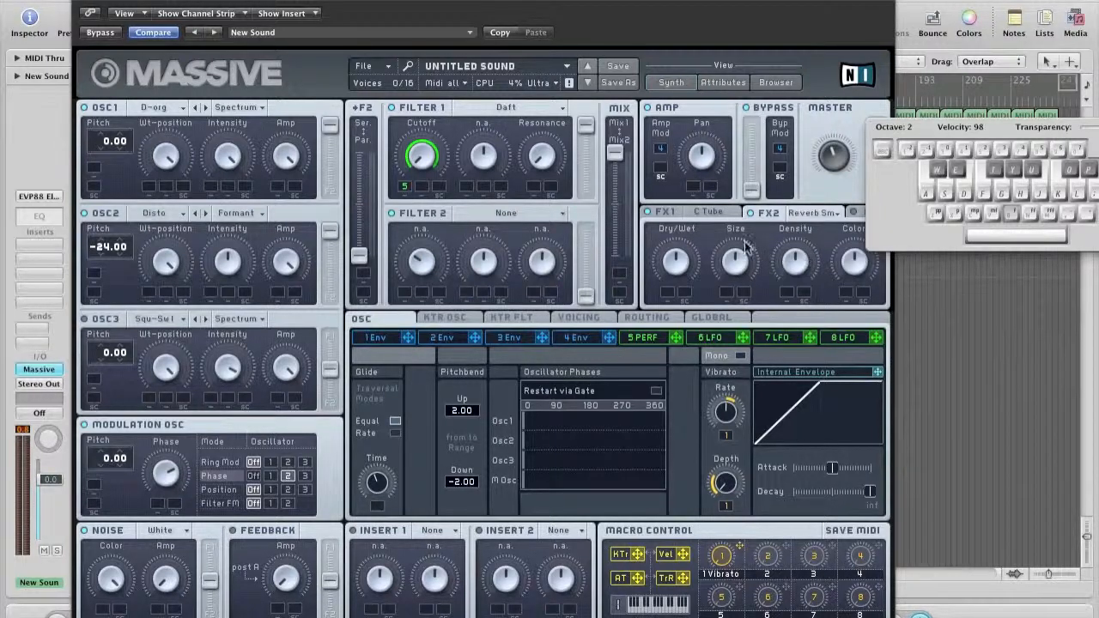
pyautogui.moveTo(610, 2); pyautogui.dragTo(538, 3)
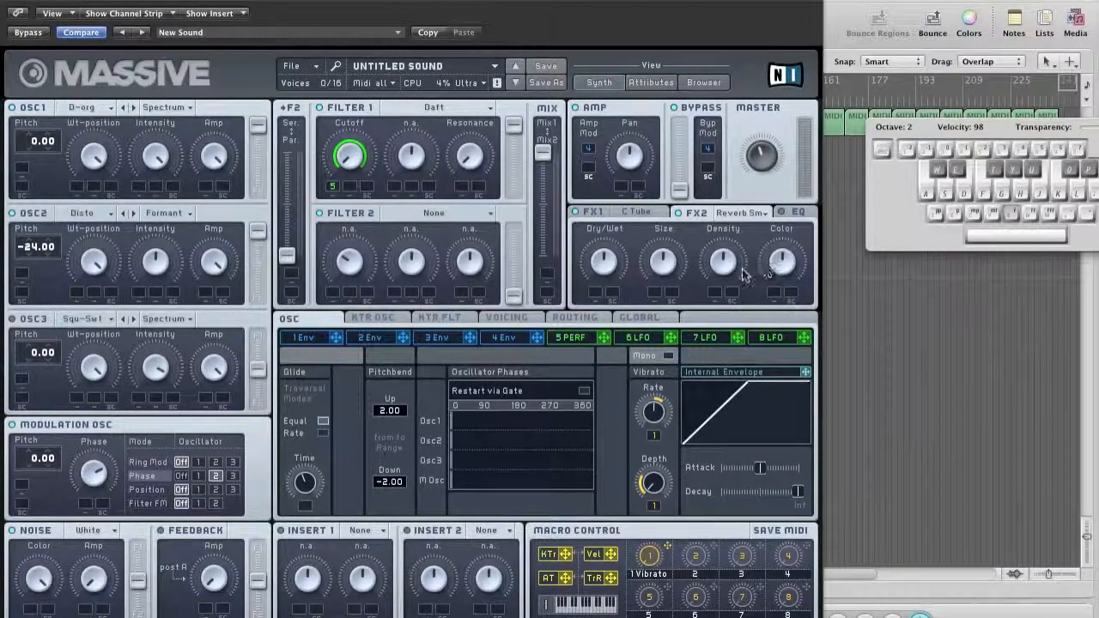
pyautogui.moveTo(609, 269); pyautogui.dragTo(611, 351)
pyautogui.moveTo(606, 263); pyautogui.dragTo(606, 224)
pyautogui.press('g')
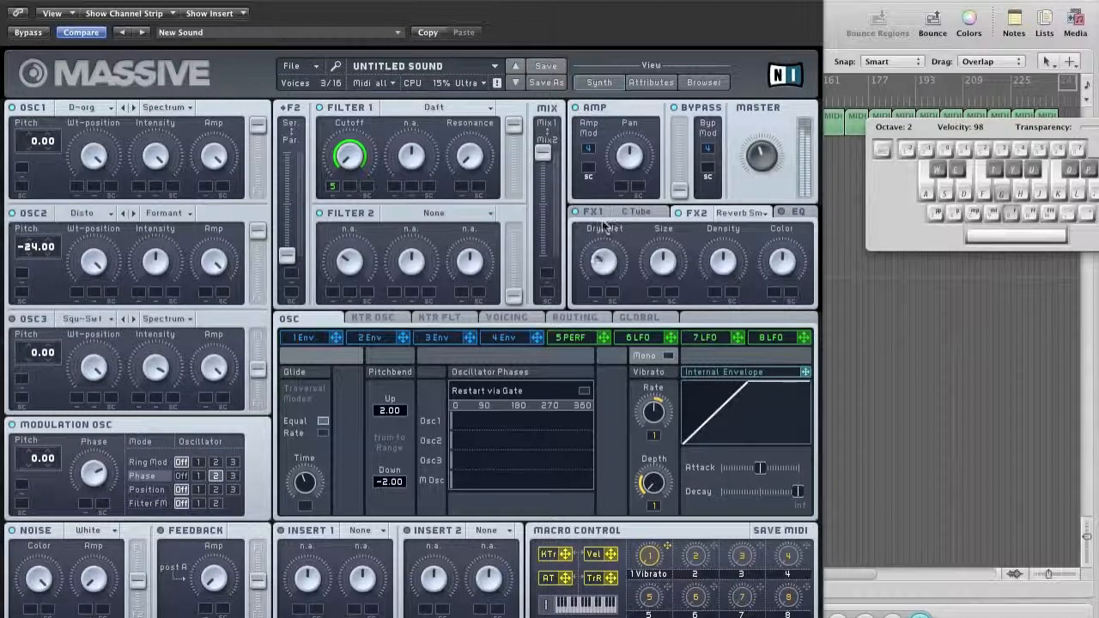
pyautogui.press('g')
# - Lower the FX2 reverb's Size to roughly a quarter, raise Density fully and Color to about three quarters while playing notes
pyautogui.moveTo(662, 259); pyautogui.dragTo(658, 287)
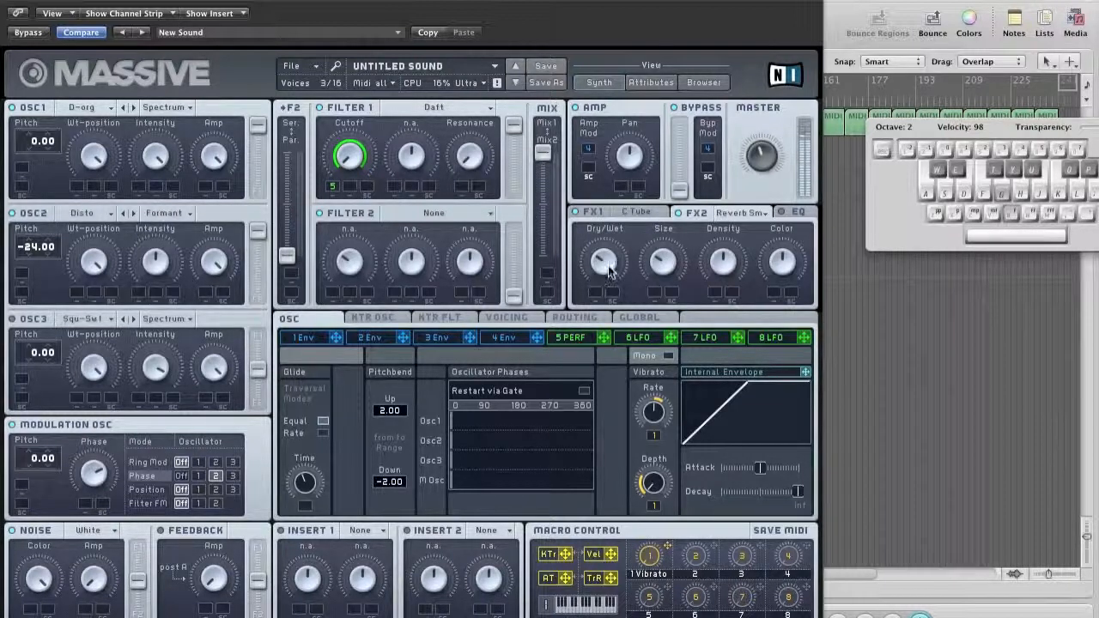
pyautogui.press('g')
pyautogui.press('g')
pyautogui.press('g')
pyautogui.moveTo(725, 266); pyautogui.dragTo(704, 116)
pyautogui.moveTo(779, 261); pyautogui.dragTo(769, 238)
pyautogui.press('g')
pyautogui.press('g')
pyautogui.press('g')
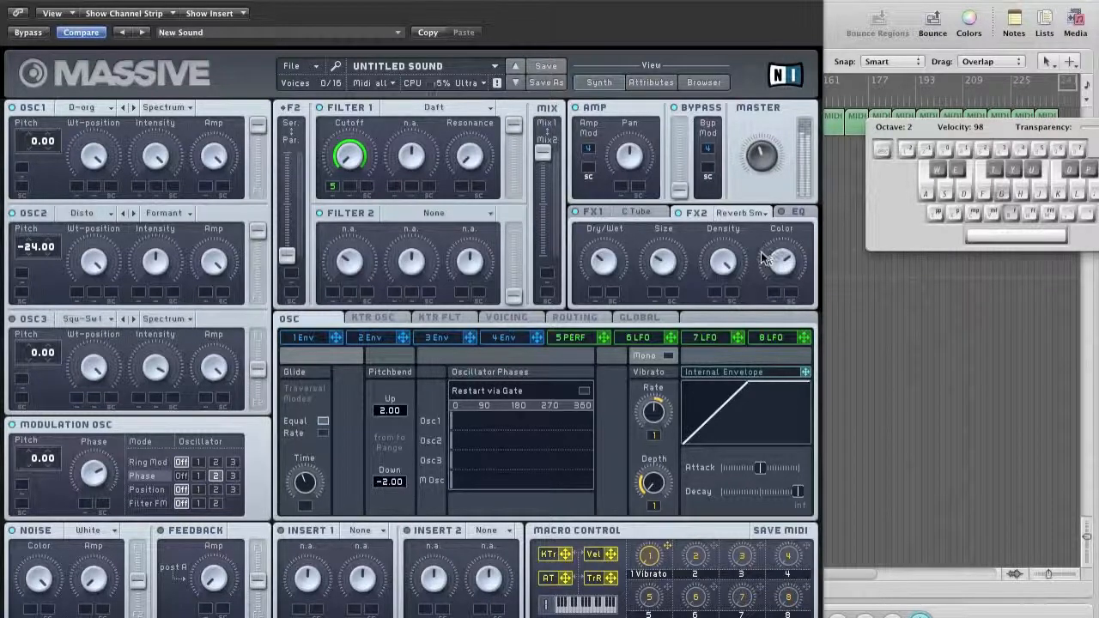
# - Compare the sound with the FX2 reverb switched off and back on
pyautogui.click(680, 214)
pyautogui.press('g')
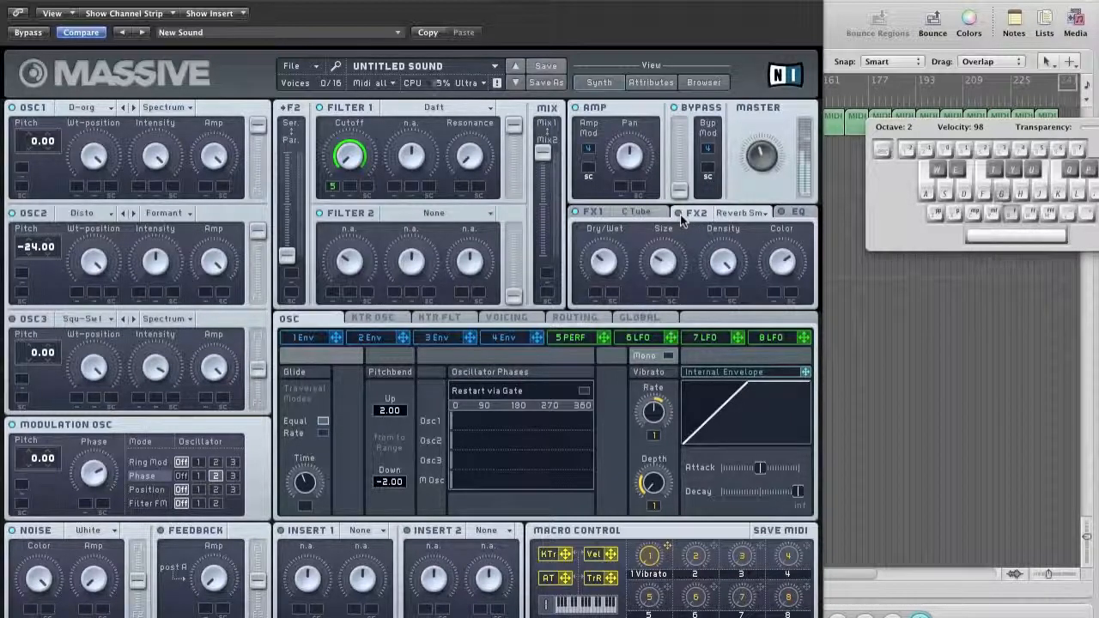
pyautogui.press('g')
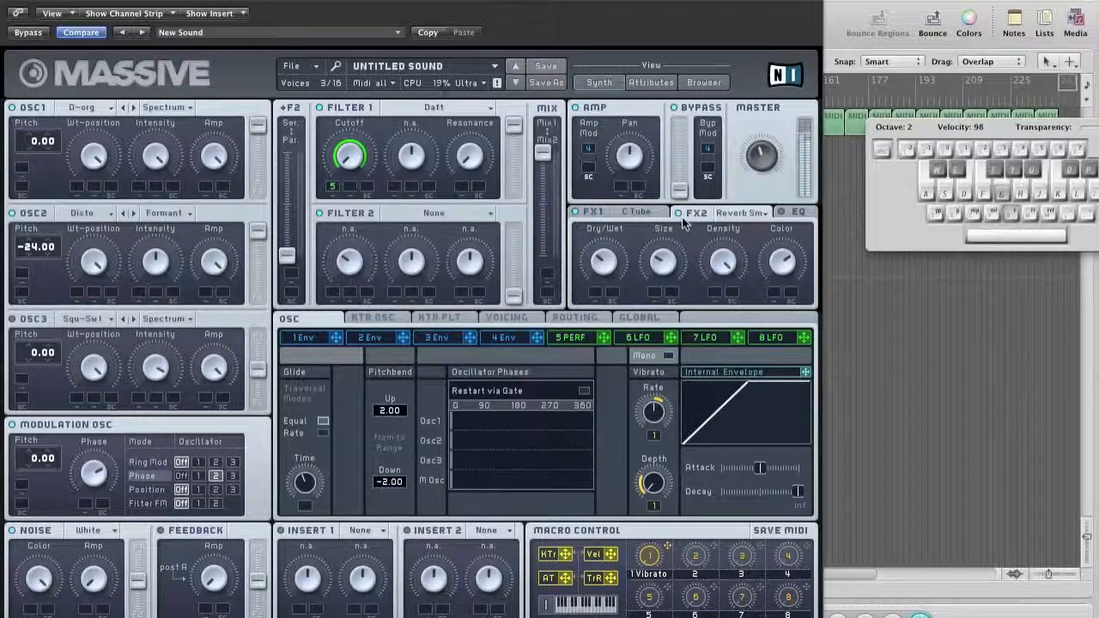
# - Duplicate the New Sound track with its settings and open the Massive instance on the duplicate
pyautogui.moveTo(130, 2); pyautogui.dragTo(216, 2)
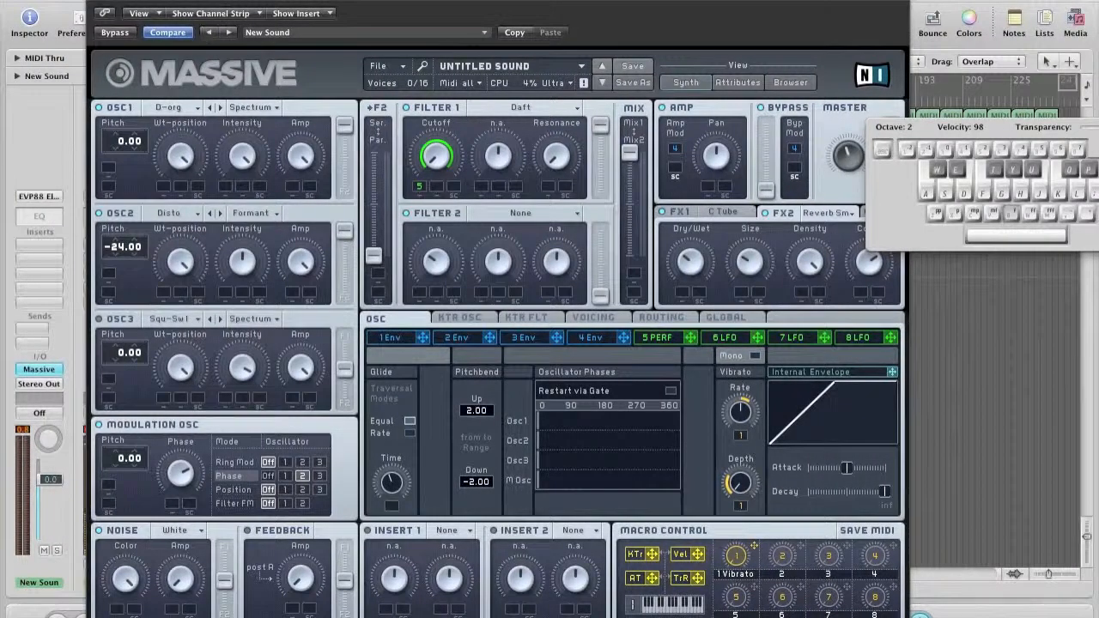
pyautogui.click(96, 5)
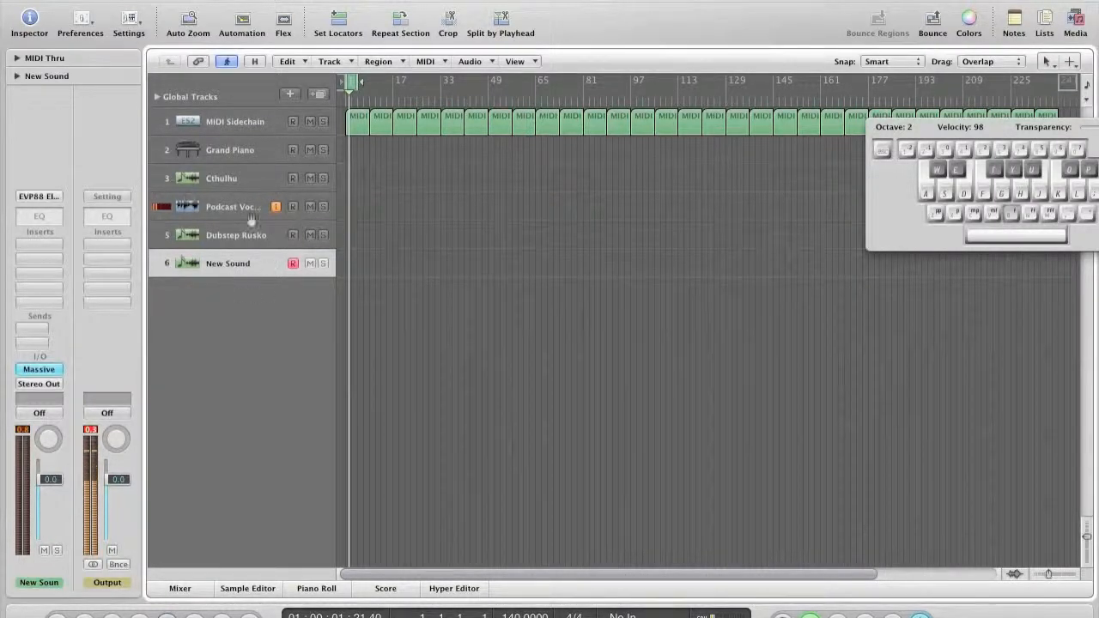
pyautogui.click(317, 94)
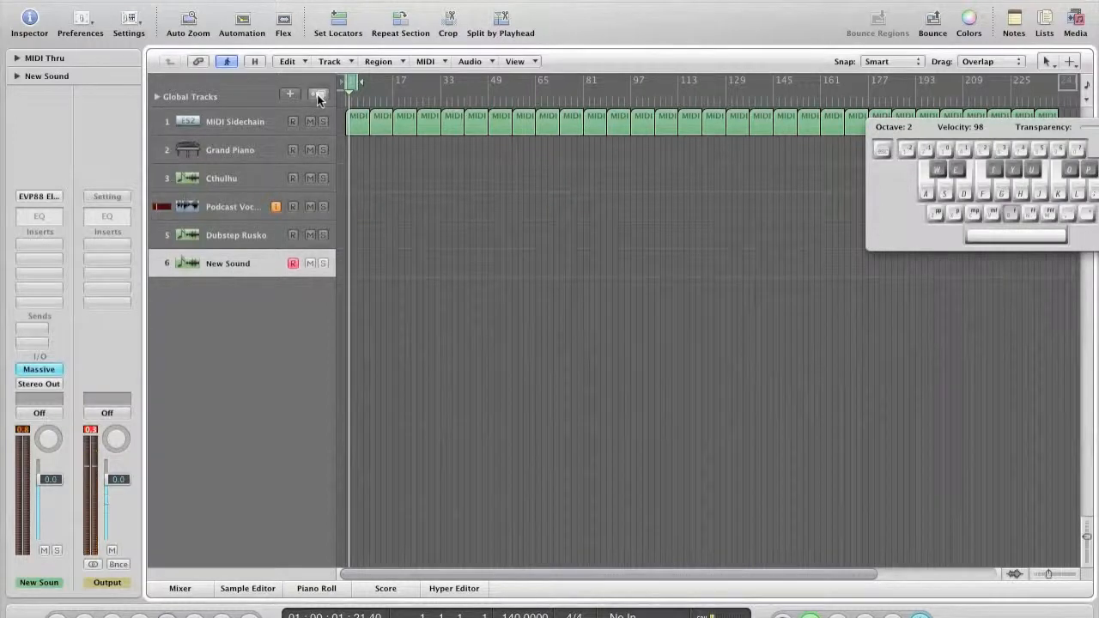
pyautogui.click(36, 371)
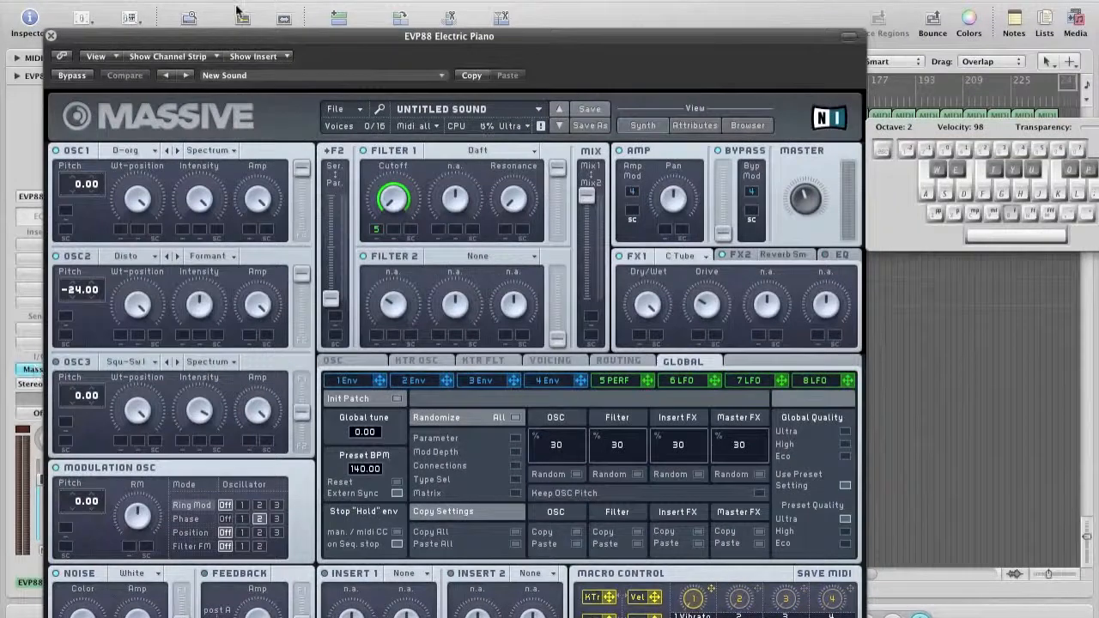
pyautogui.moveTo(230, 36); pyautogui.dragTo(442, 0)
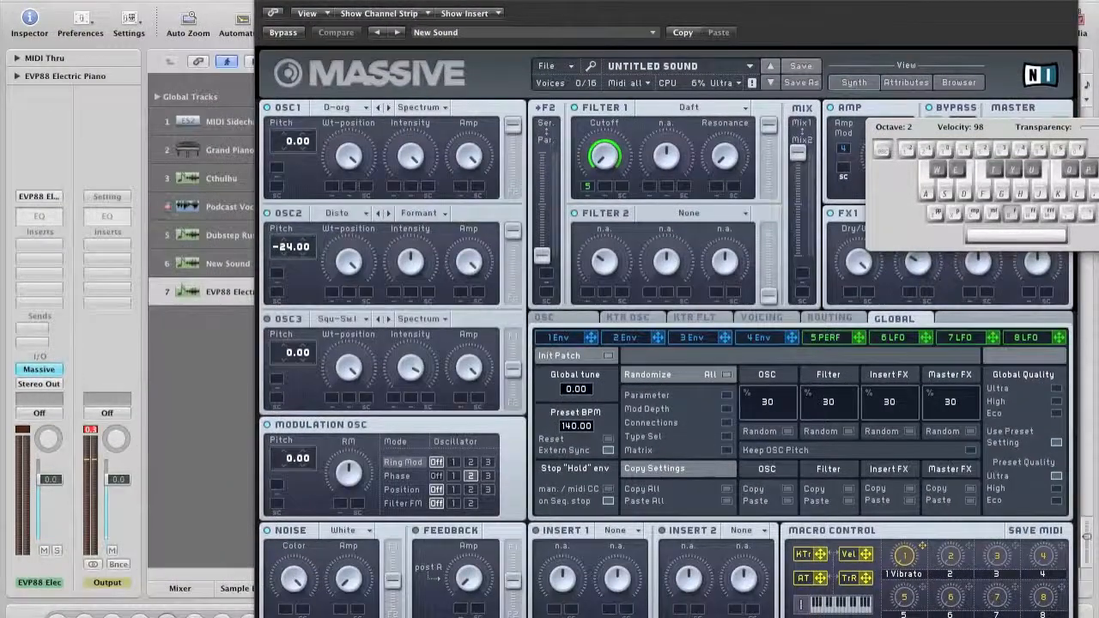
pyautogui.click(417, 0)
pyautogui.click(742, 0)
pyautogui.moveTo(743, 1); pyautogui.dragTo(582, 0)
# - Switch off OSC2 on the duplicated patch and set OSC1's wavetable to Sin-Square
pyautogui.press('g')
pyautogui.press('g')
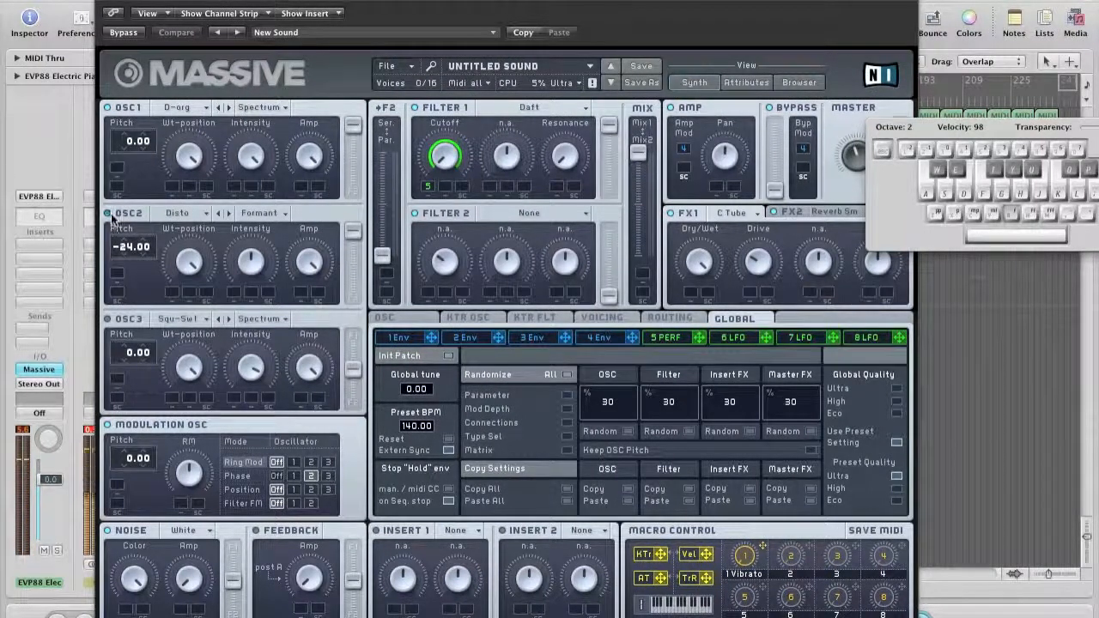
pyautogui.click(201, 111)
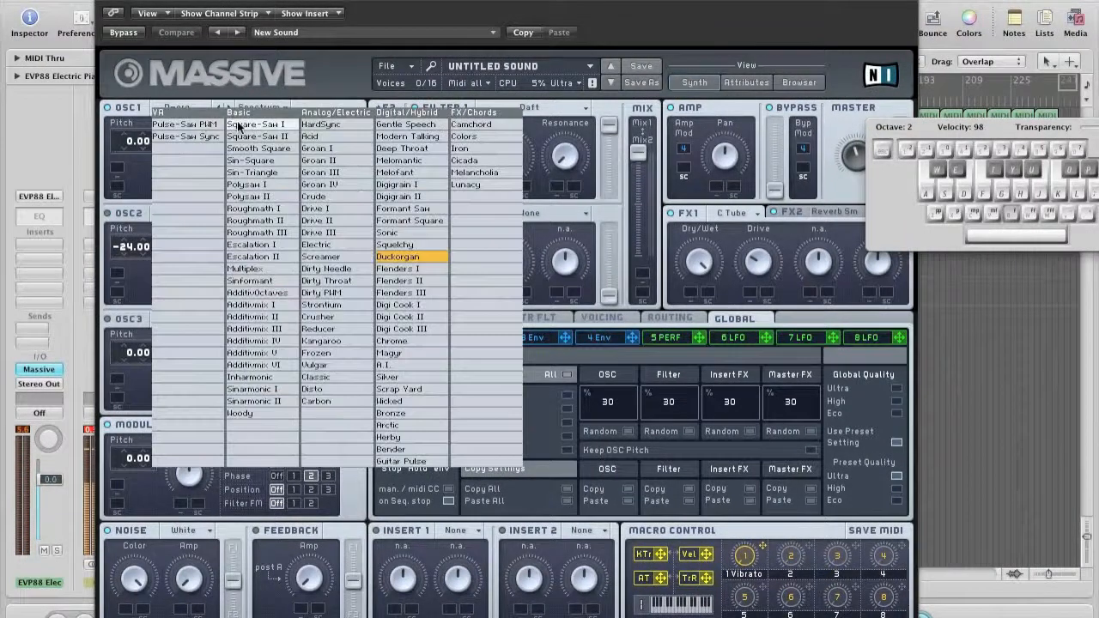
pyautogui.click(247, 165)
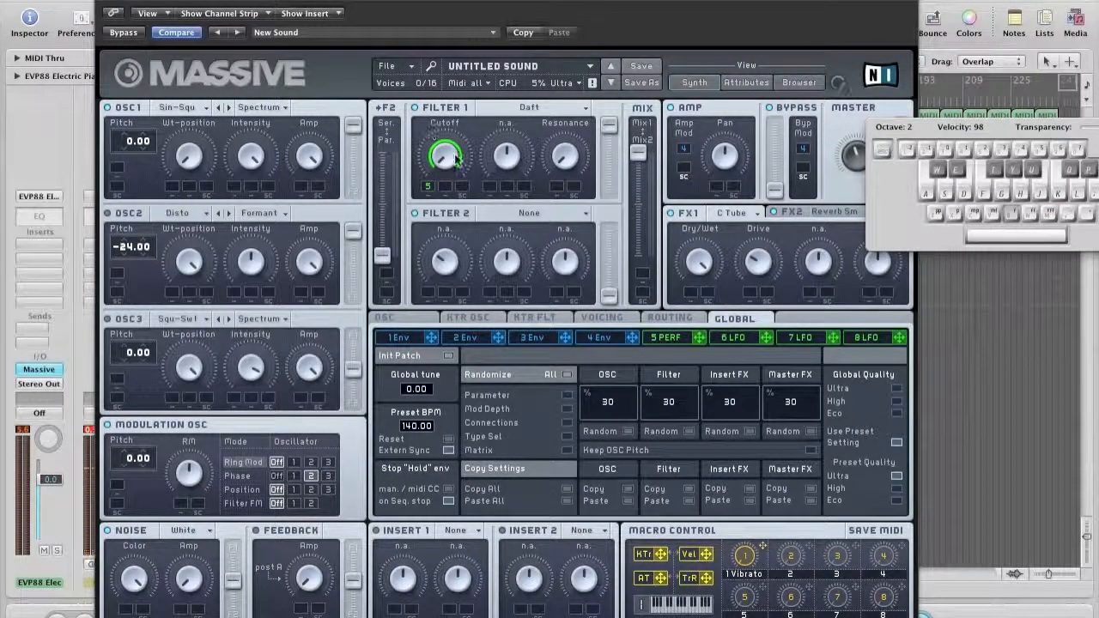
# - Set Unisono to 1, switch off the Pan Position spread and both FX slots, and audition the duplicated patch
pyautogui.click(599, 320)
pyautogui.moveTo(437, 405); pyautogui.dragTo(490, 494)
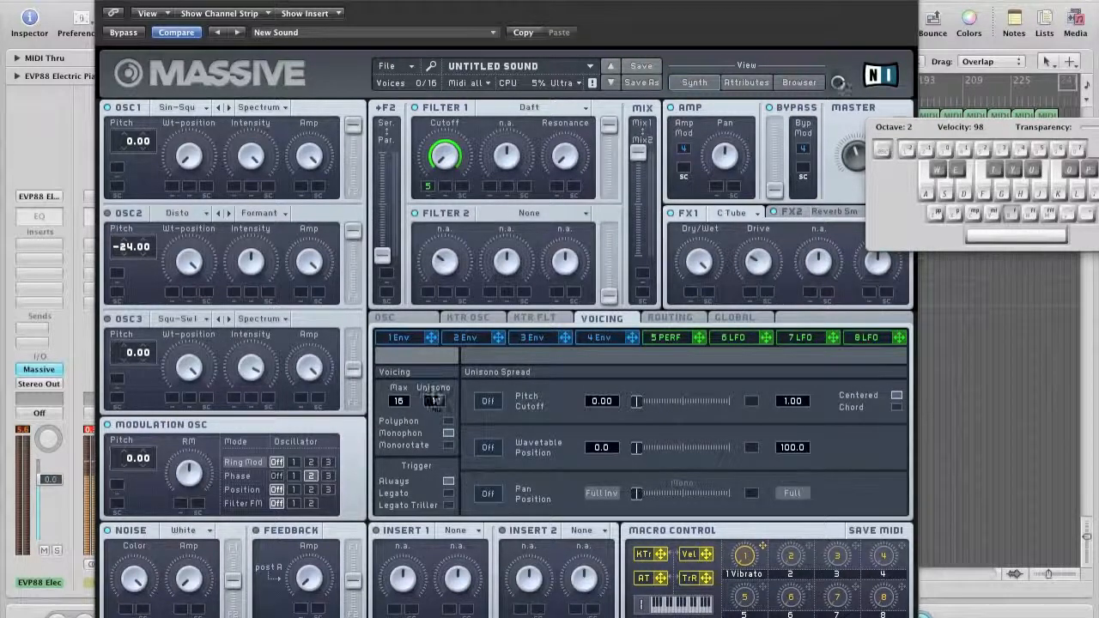
pyautogui.click(774, 212)
pyautogui.click(672, 214)
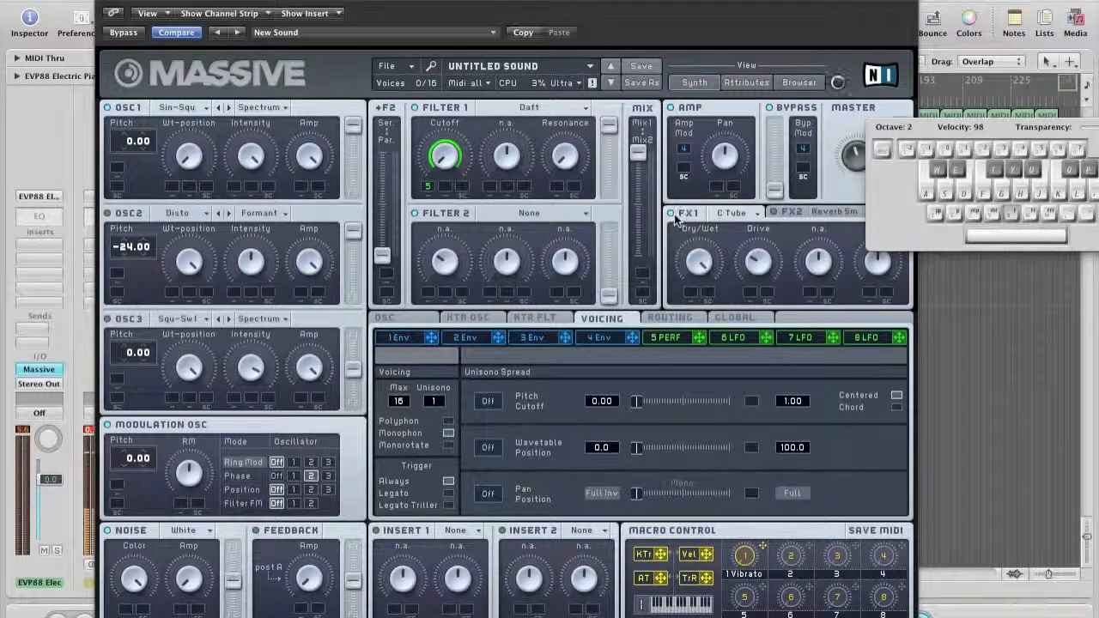
pyautogui.press('g')
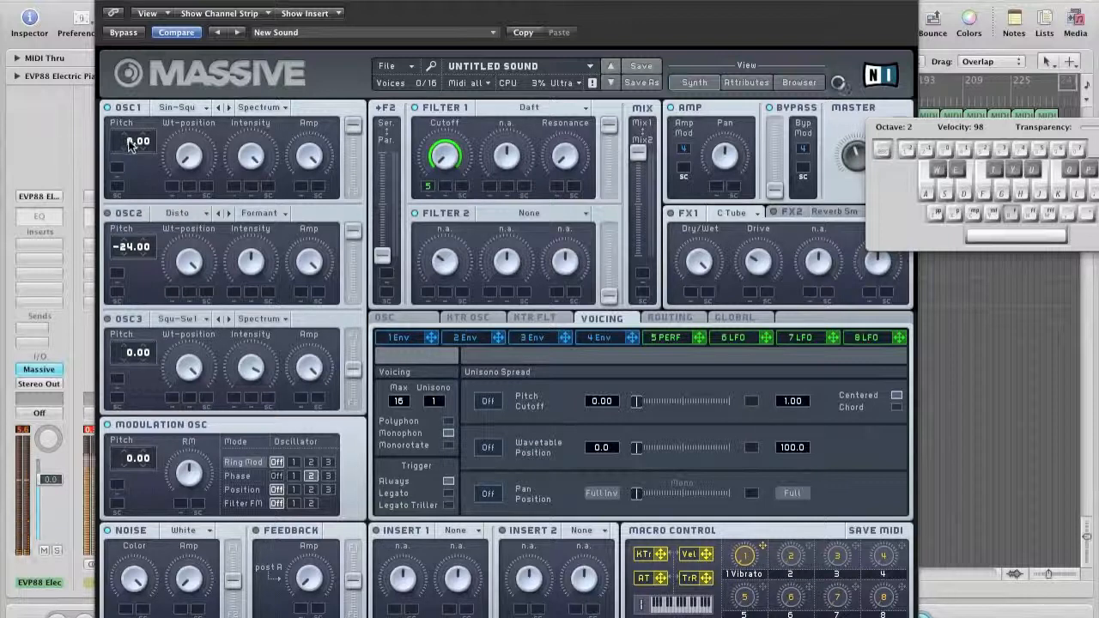
# - Set OSC1's pitch to -24.00, audition the low note, and close the plug-in window
pyautogui.moveTo(131, 146); pyautogui.dragTo(128, 183)
pyautogui.press('g')
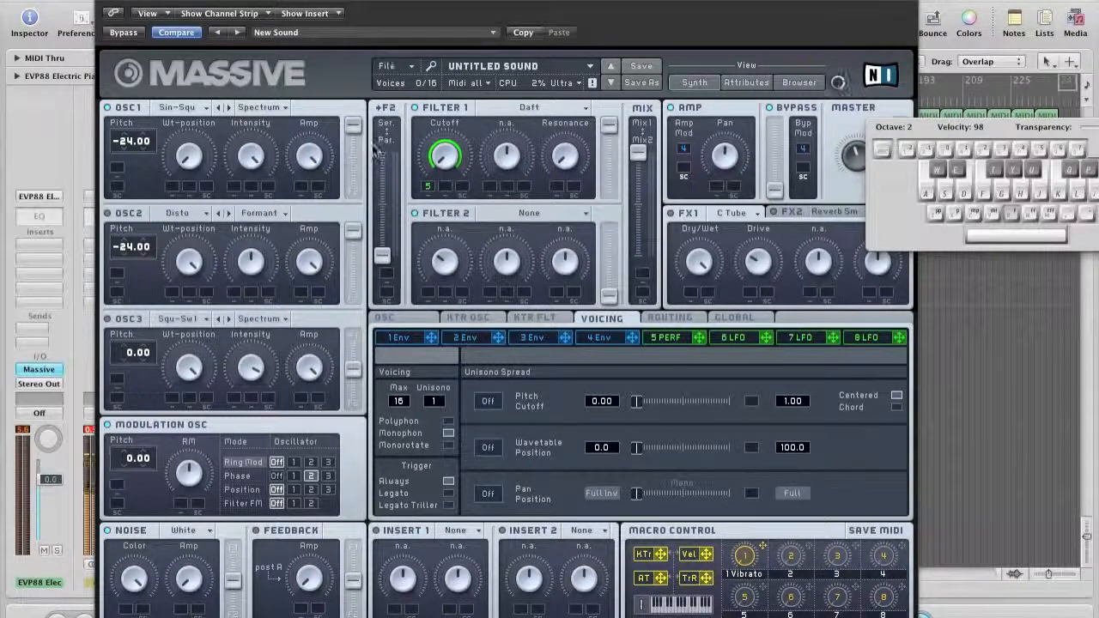
pyautogui.click(102, 5)
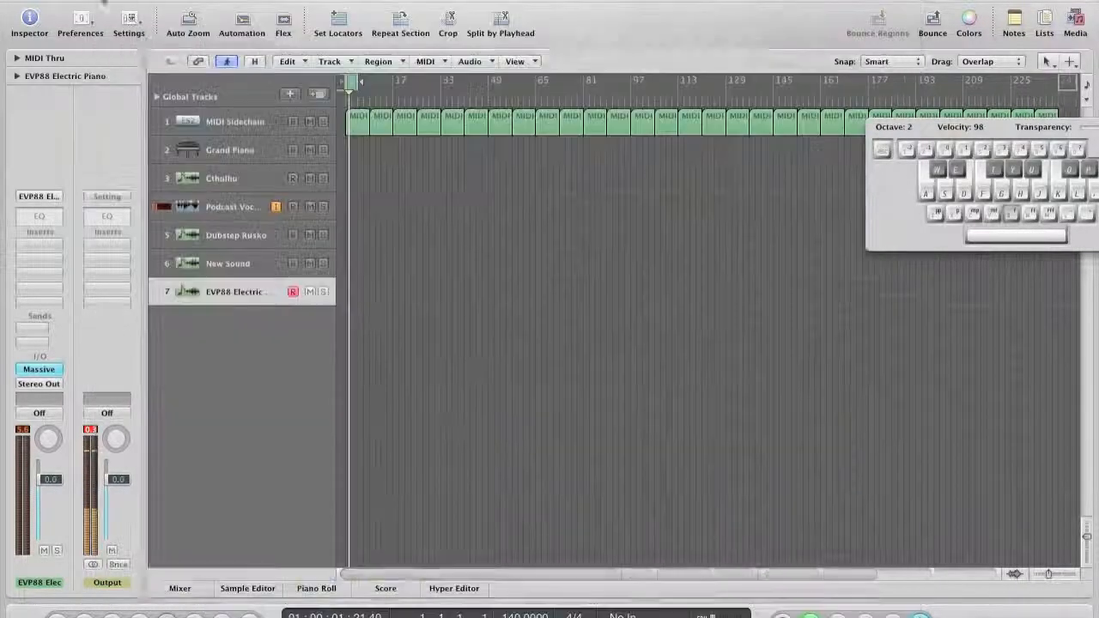